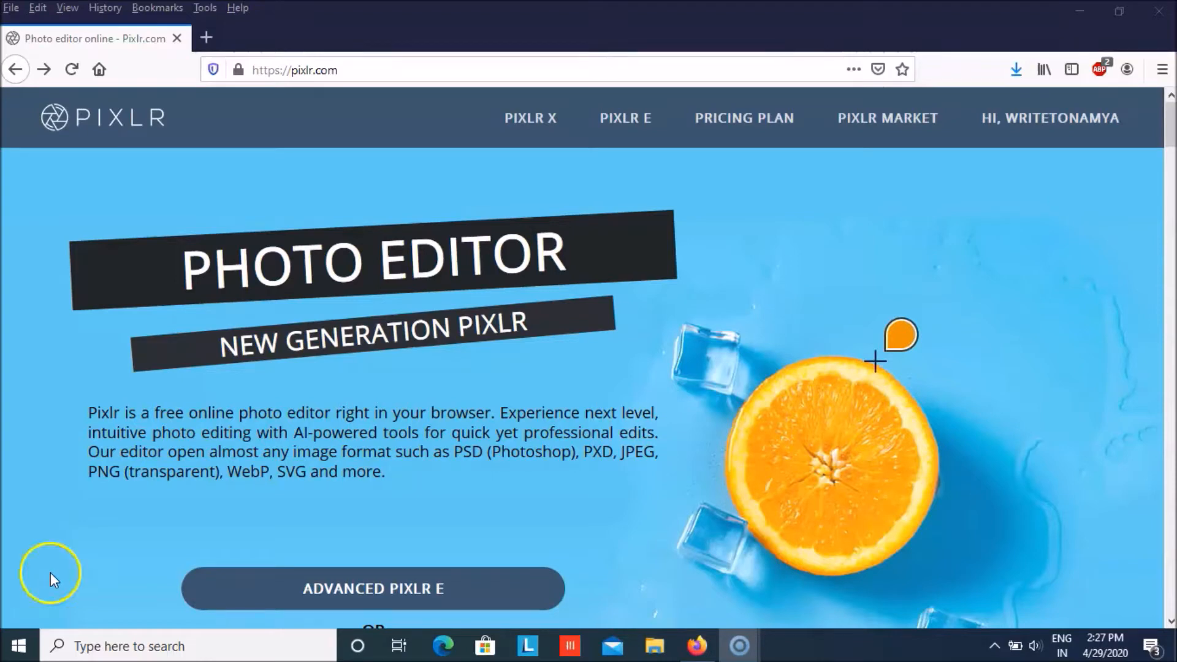
Step: Open the Pixlr X editor and search its stock photo library for "nature"
{"action": "left_click", "coordinate": [541, 127]}
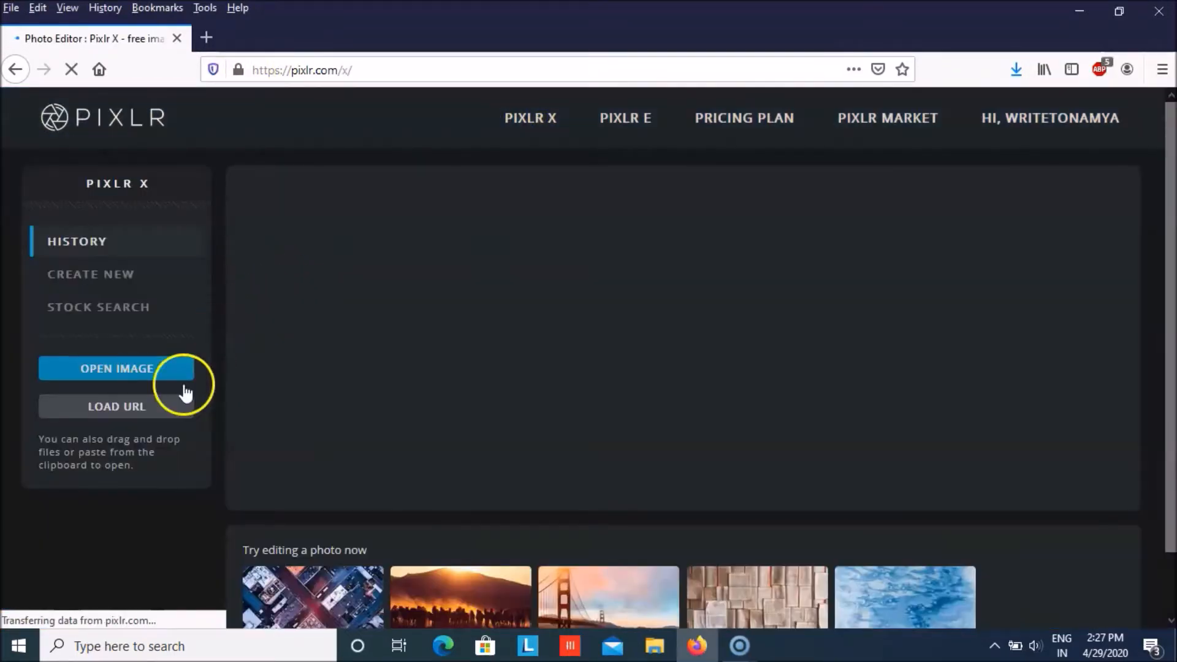
{"action": "left_click", "coordinate": [89, 310]}
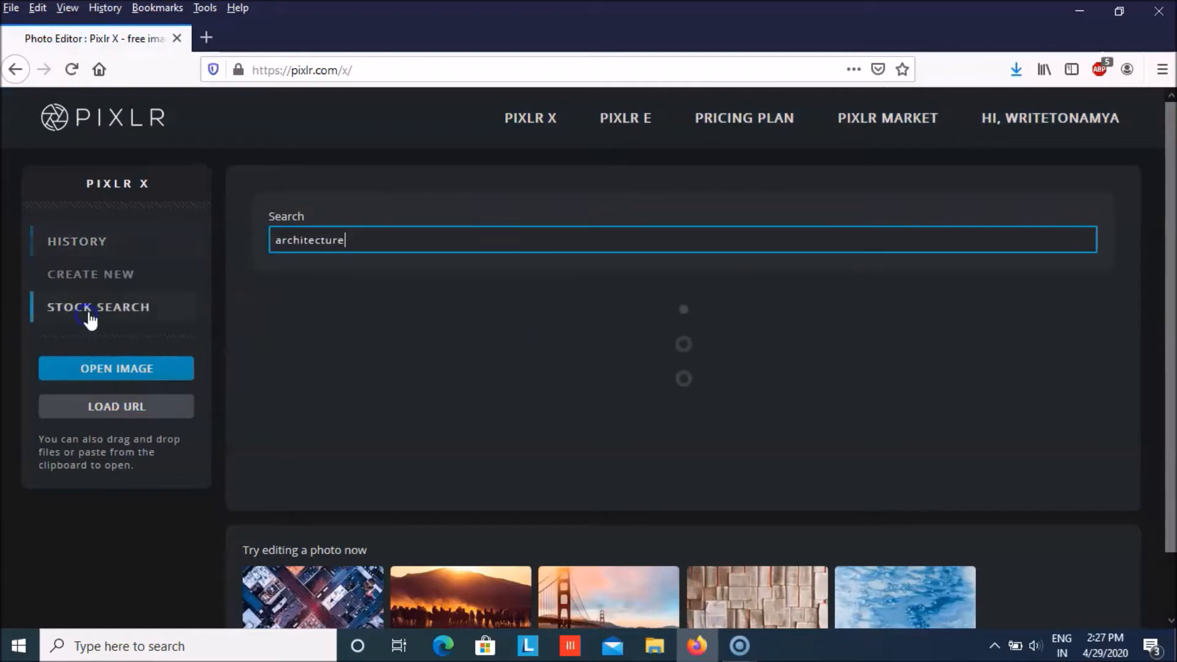
{"action": "double_click", "coordinate": [357, 243]}
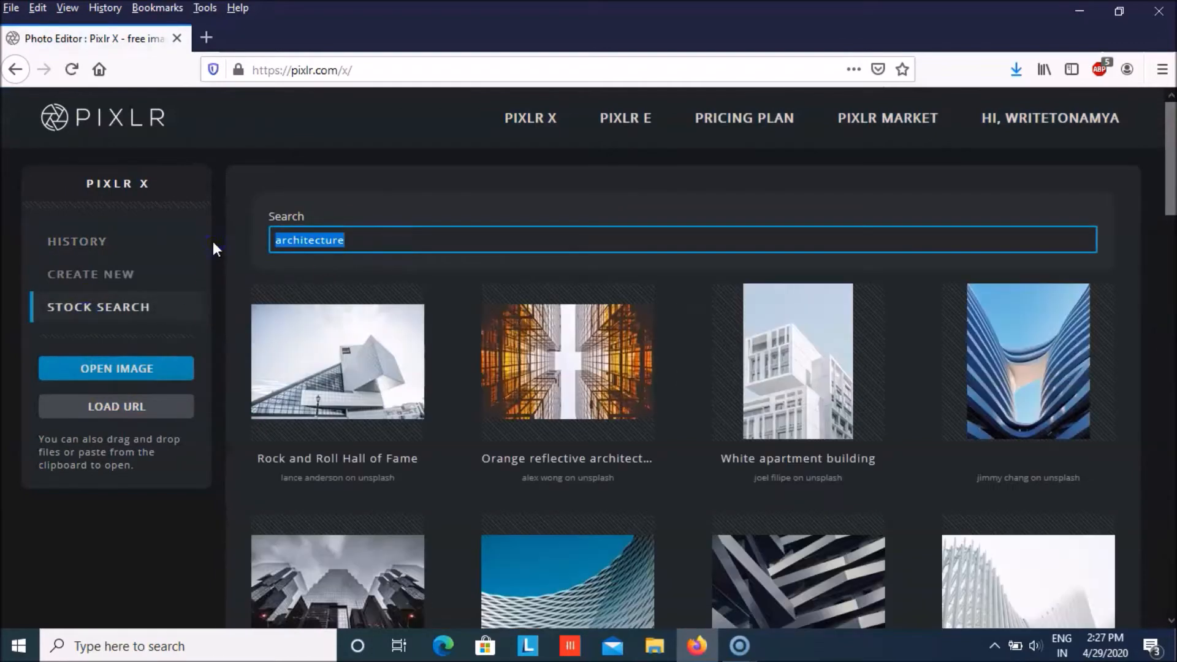
{"action": "key", "text": "BackSpace"}
{"action": "type", "text": "nay"}
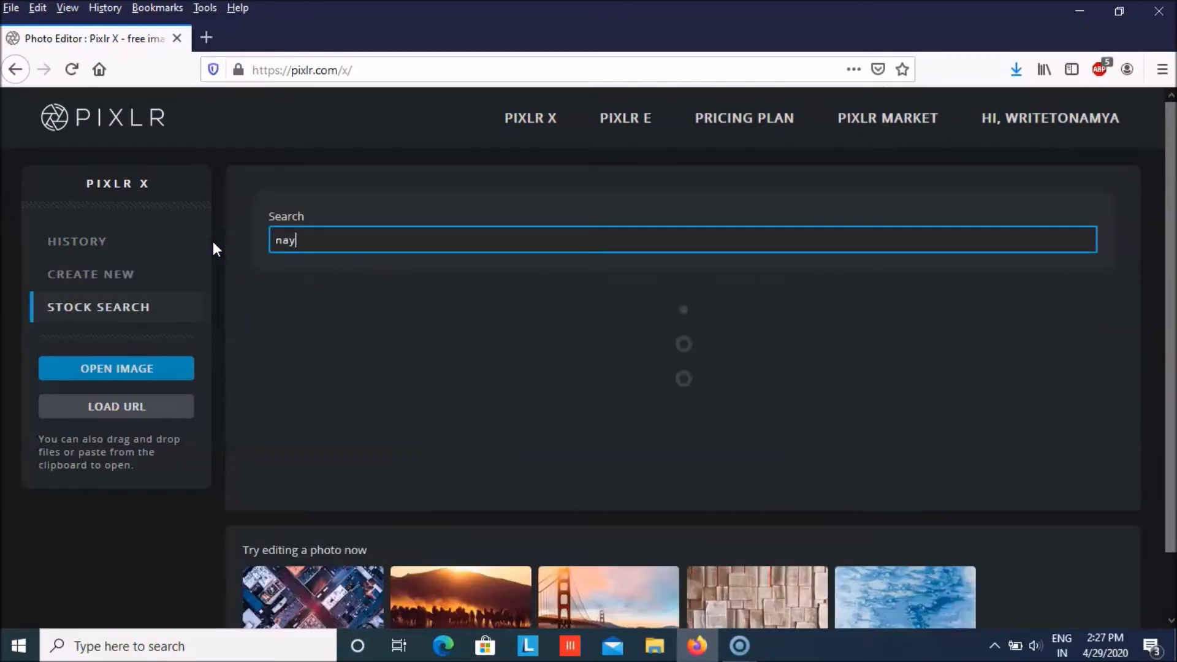
{"action": "key", "text": "BackSpace"}
{"action": "type", "text": "ture"}
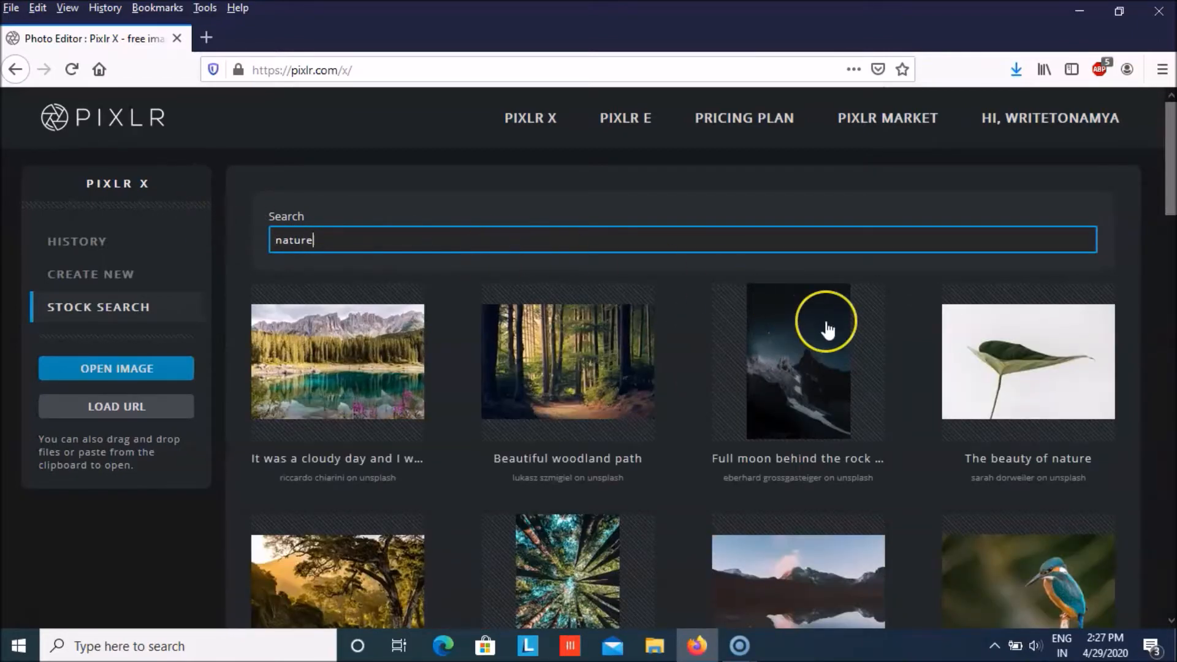
Step: Open the stock photo "Taking The Scenic Route", pre-resized to Full HD at 1920 x 1144
{"action": "scroll", "coordinate": [828, 329], "scroll_direction": "down", "scroll_amount": 5}
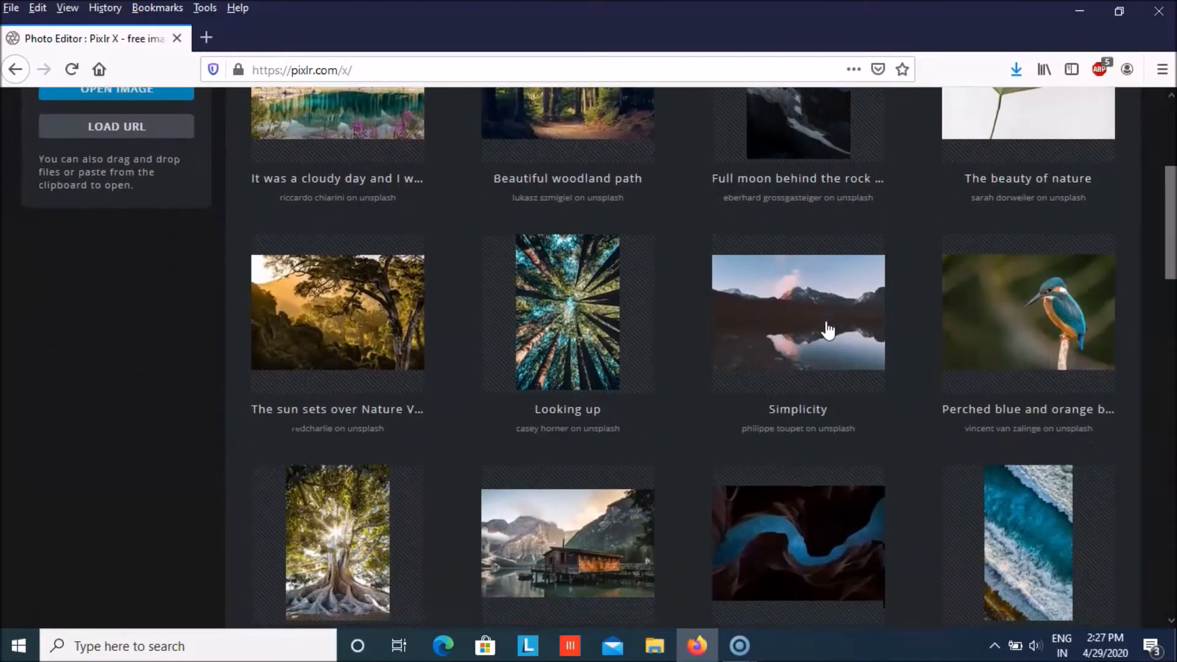
{"action": "scroll", "coordinate": [828, 330], "scroll_direction": "down", "scroll_amount": 7}
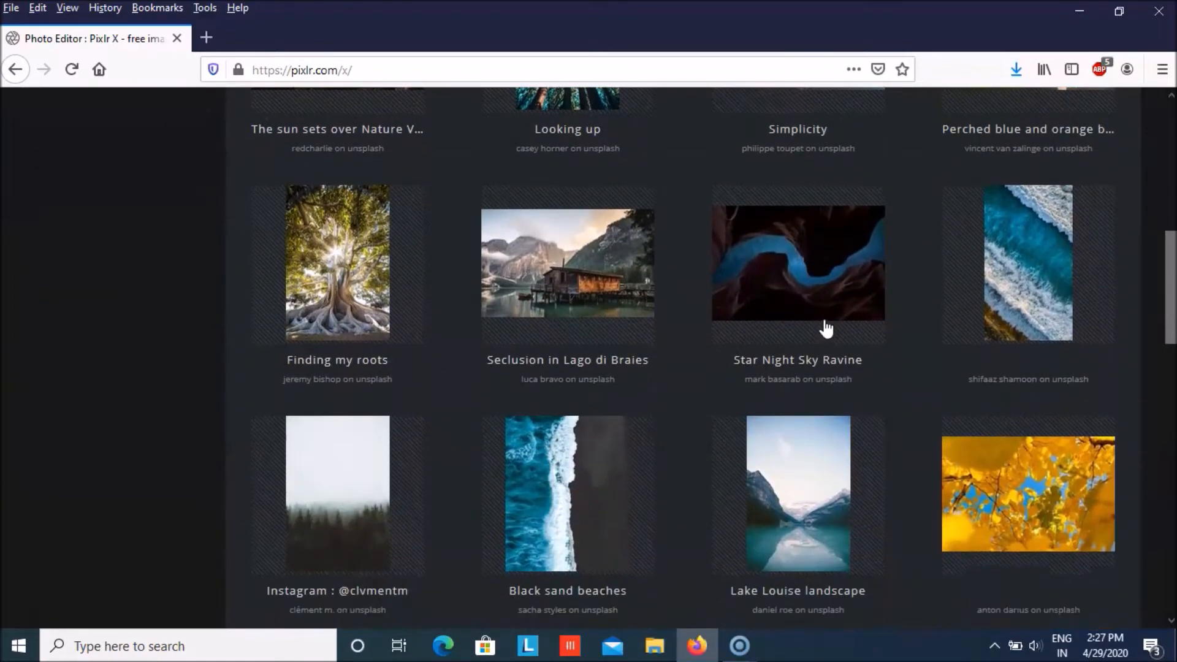
{"action": "scroll", "coordinate": [826, 329], "scroll_direction": "down", "scroll_amount": 5}
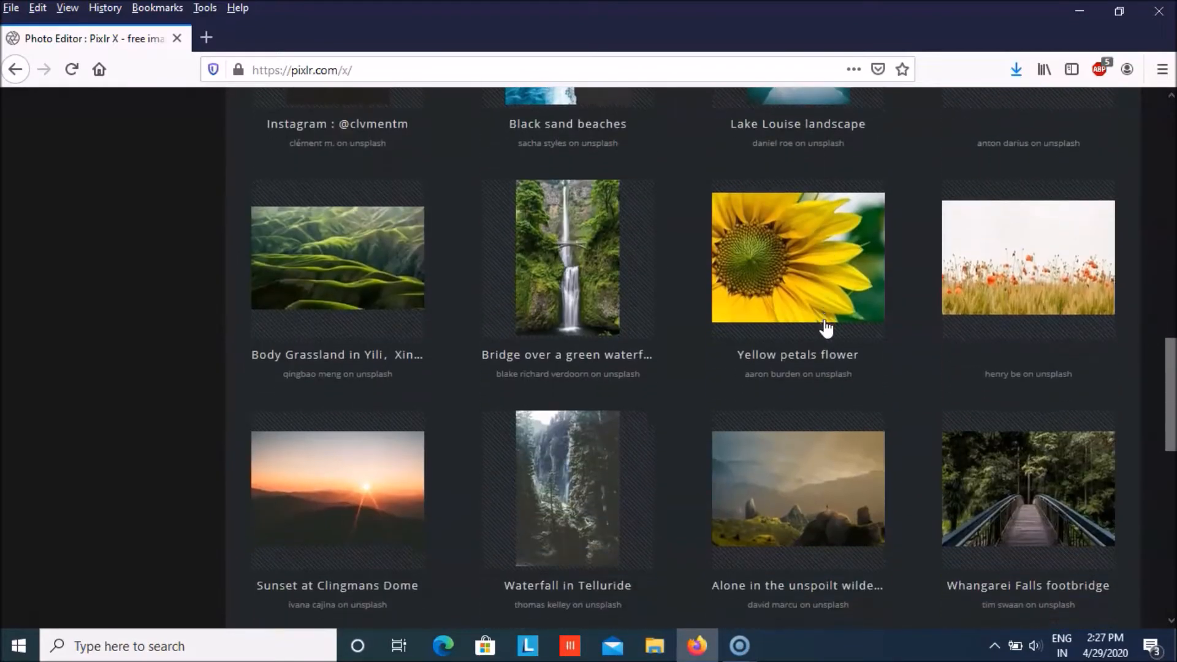
{"action": "scroll", "coordinate": [825, 329], "scroll_direction": "down", "scroll_amount": 5}
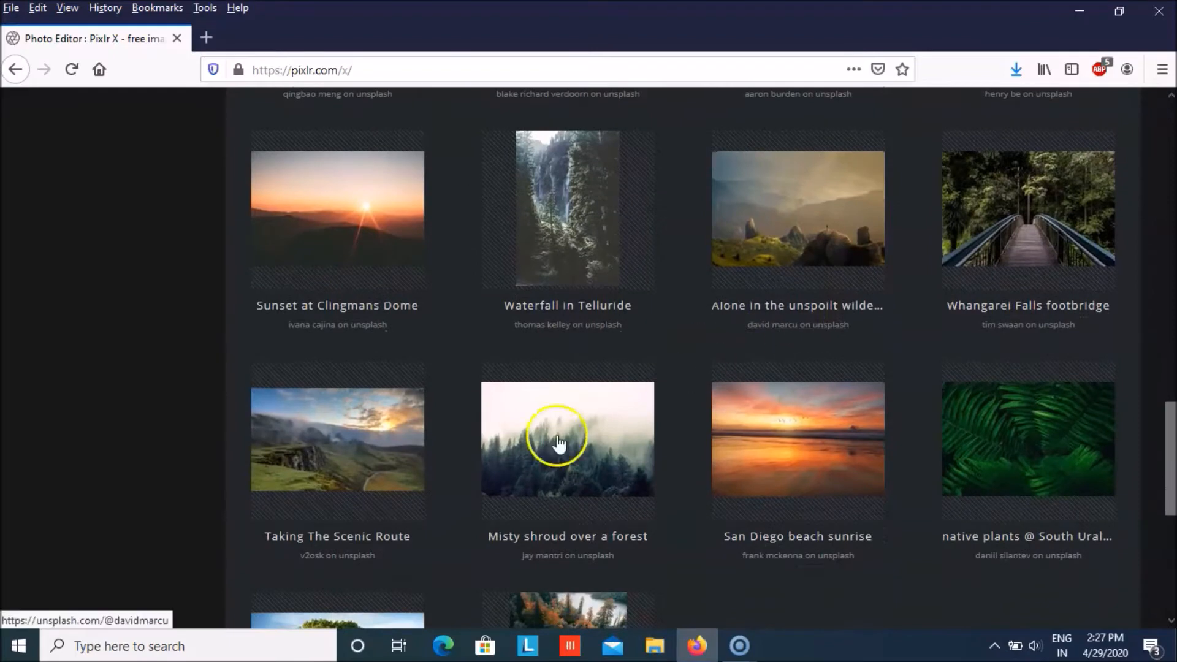
{"action": "left_click", "coordinate": [349, 478]}
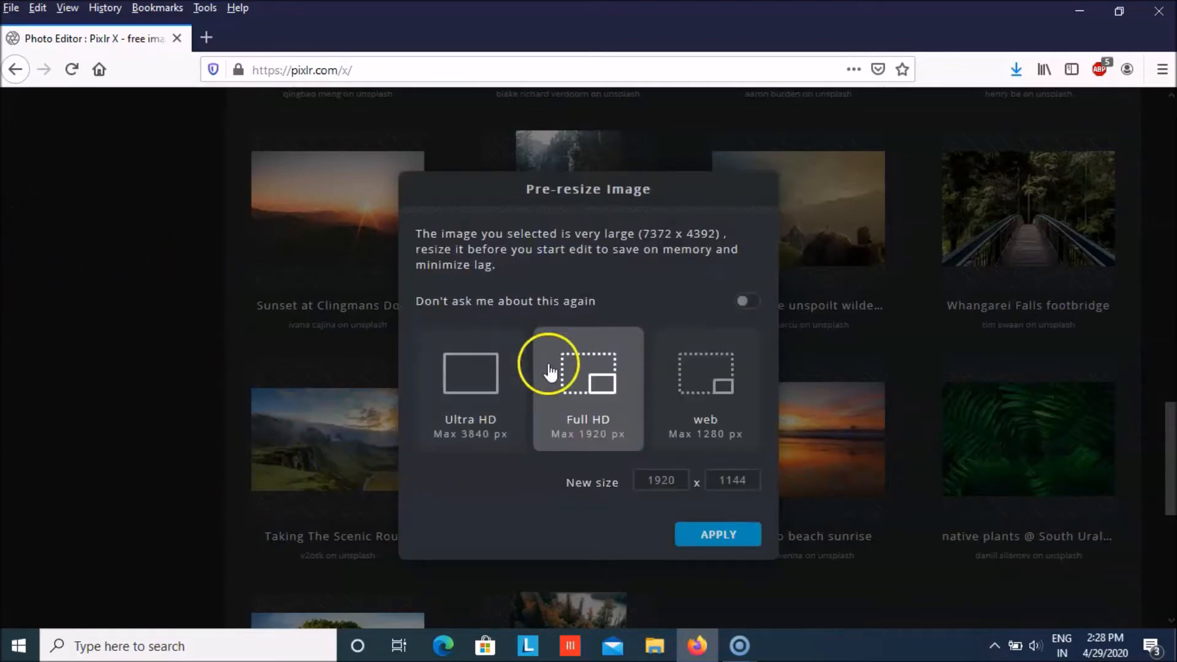
{"action": "left_click", "coordinate": [599, 404]}
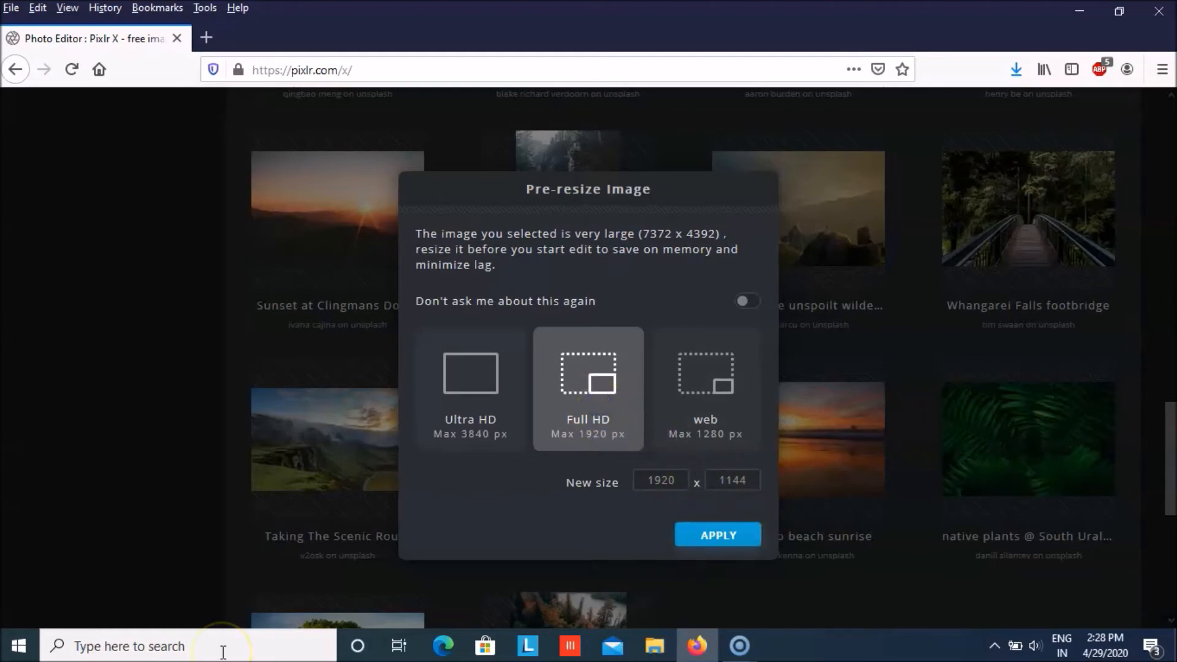
{"action": "left_click", "coordinate": [681, 544]}
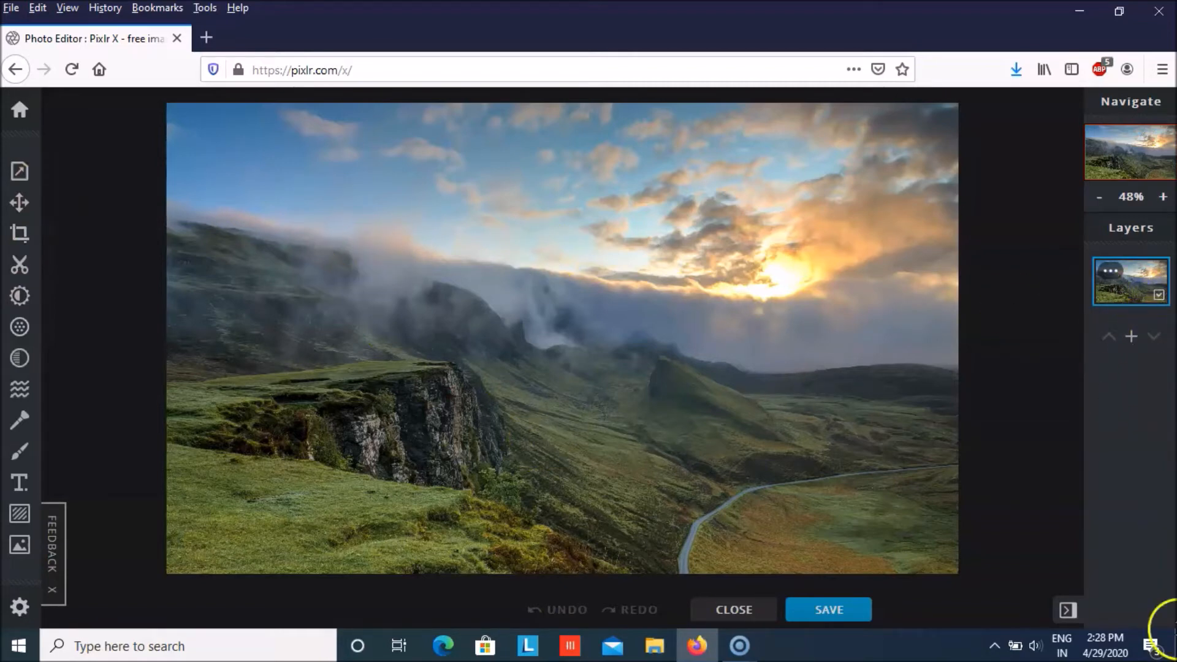
Step: Look through the options of the Arrange, Crop, Cutout, Adjust and Filter tools
{"action": "left_click", "coordinate": [20, 200]}
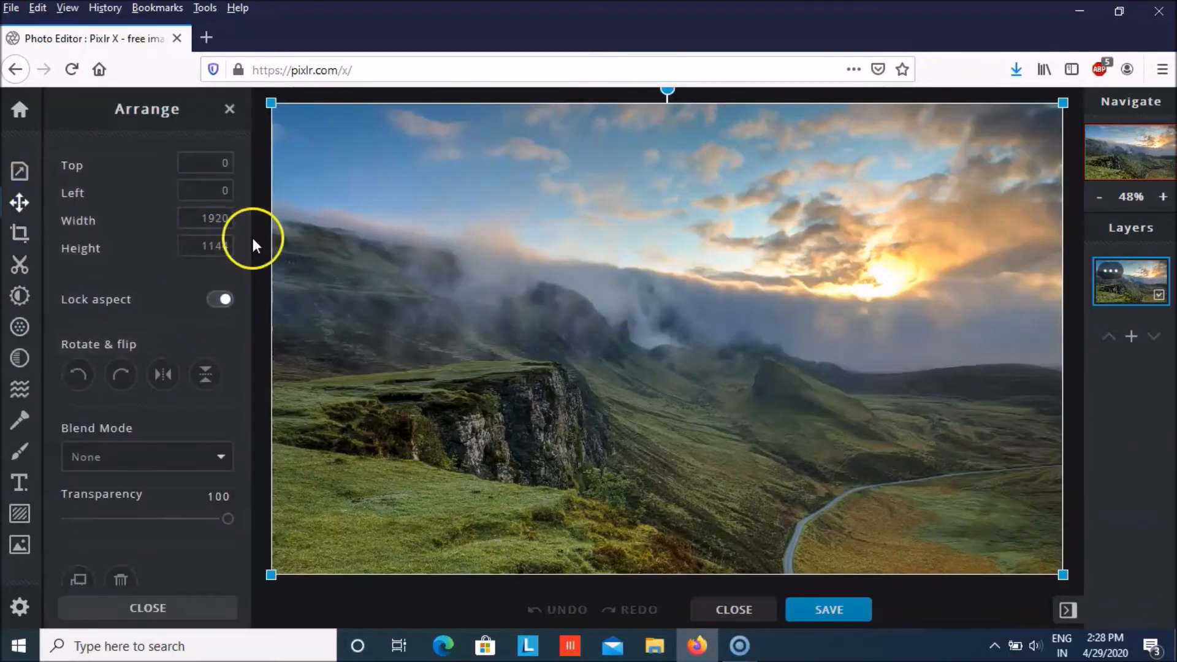
{"action": "scroll", "coordinate": [144, 380], "scroll_direction": "down", "scroll_amount": 1}
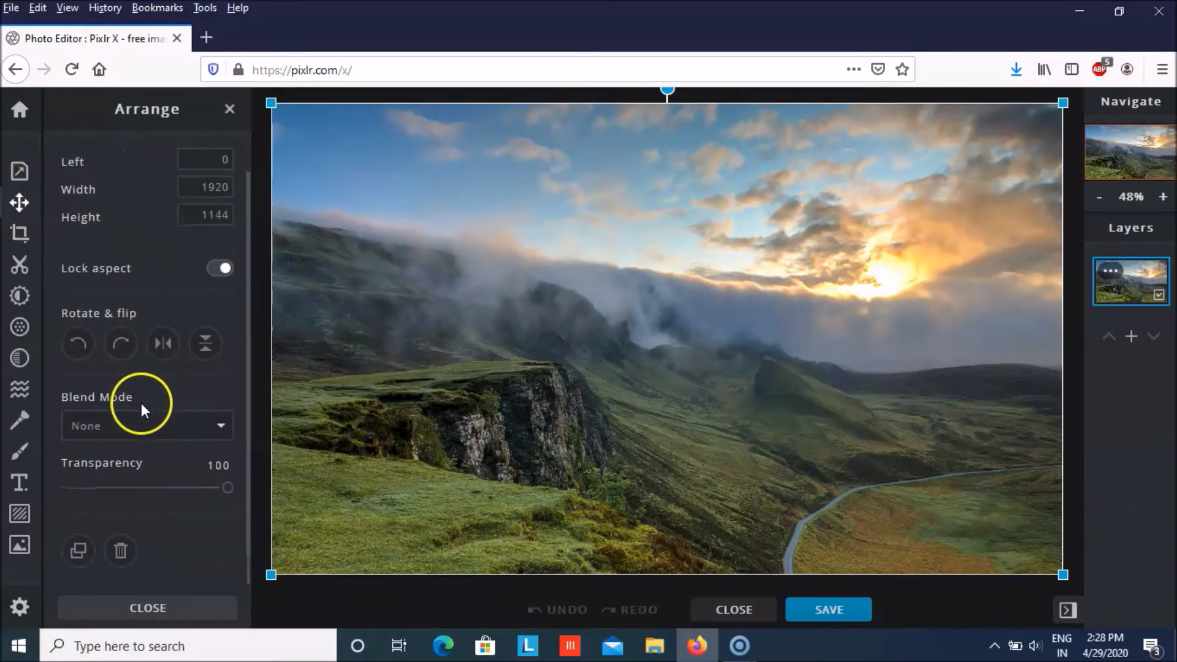
{"action": "scroll", "coordinate": [142, 409], "scroll_direction": "up", "scroll_amount": 1}
{"action": "left_click", "coordinate": [20, 233]}
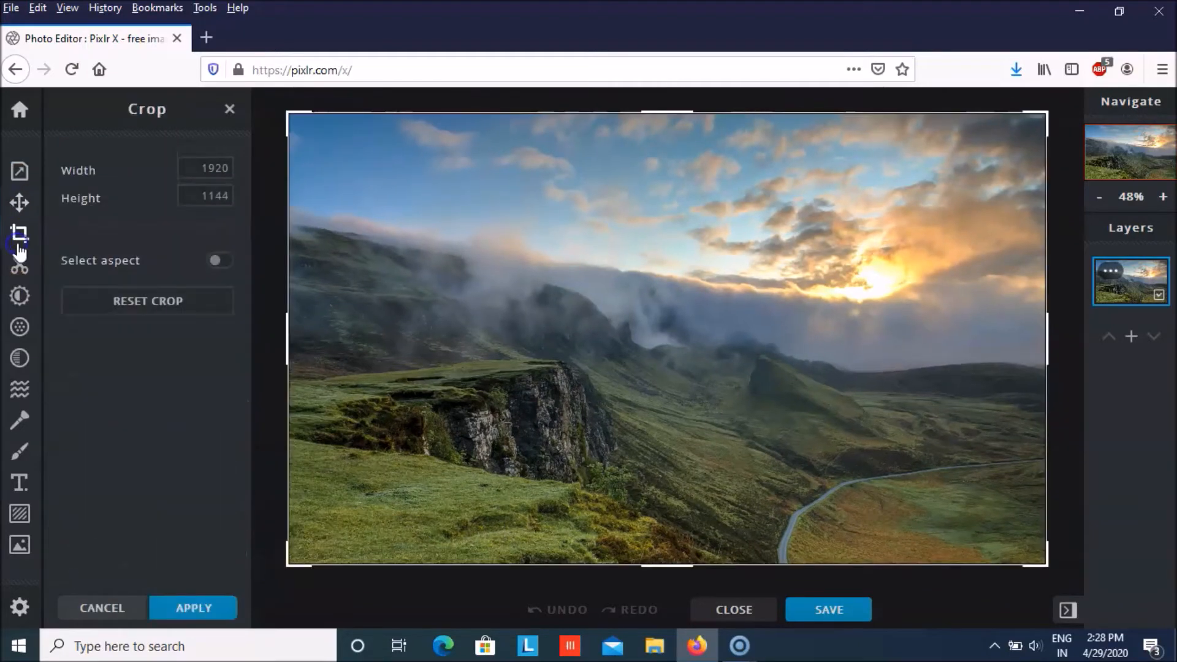
{"action": "left_click", "coordinate": [16, 282]}
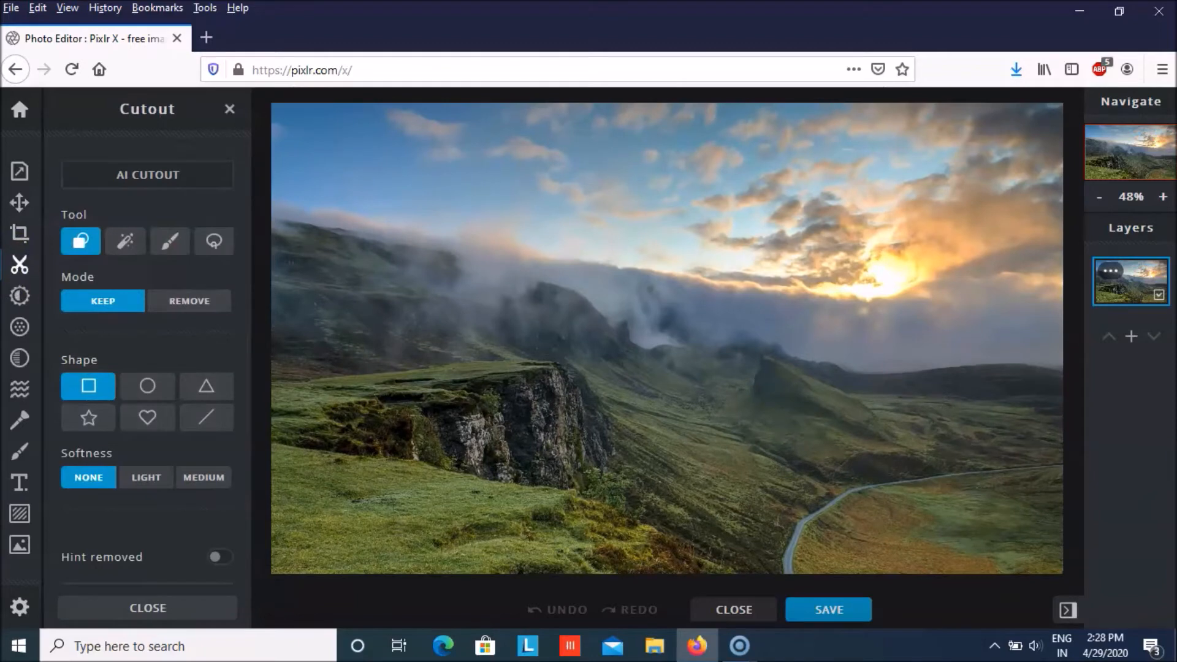
{"action": "left_click", "coordinate": [20, 295]}
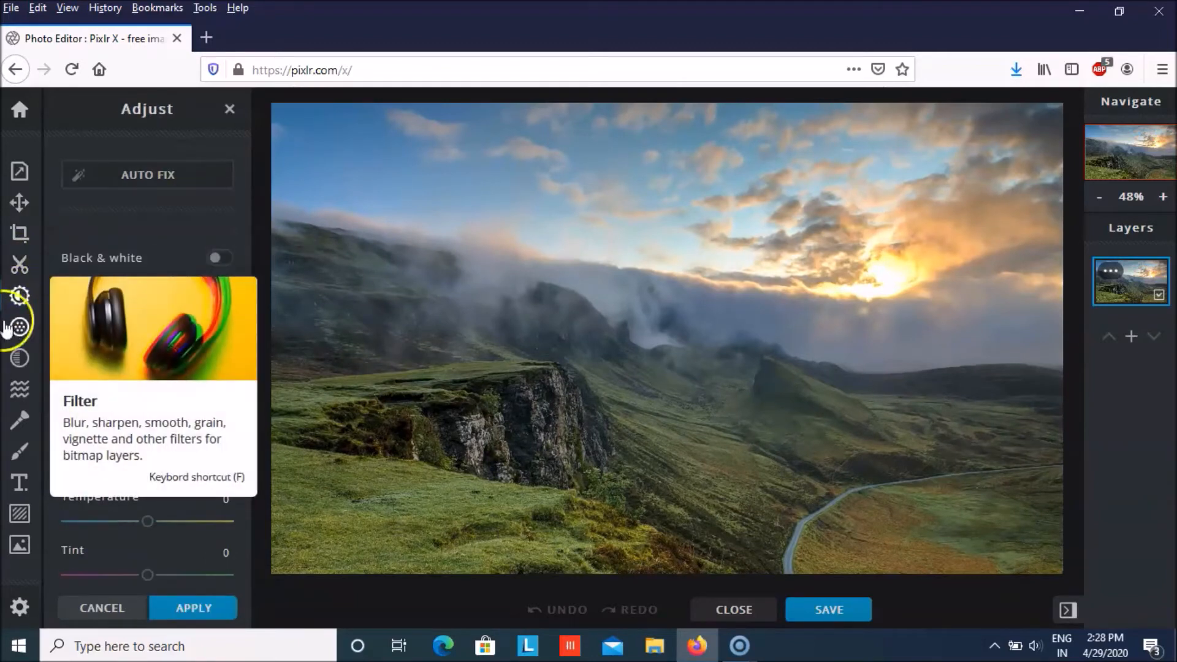
{"action": "left_click", "coordinate": [19, 295]}
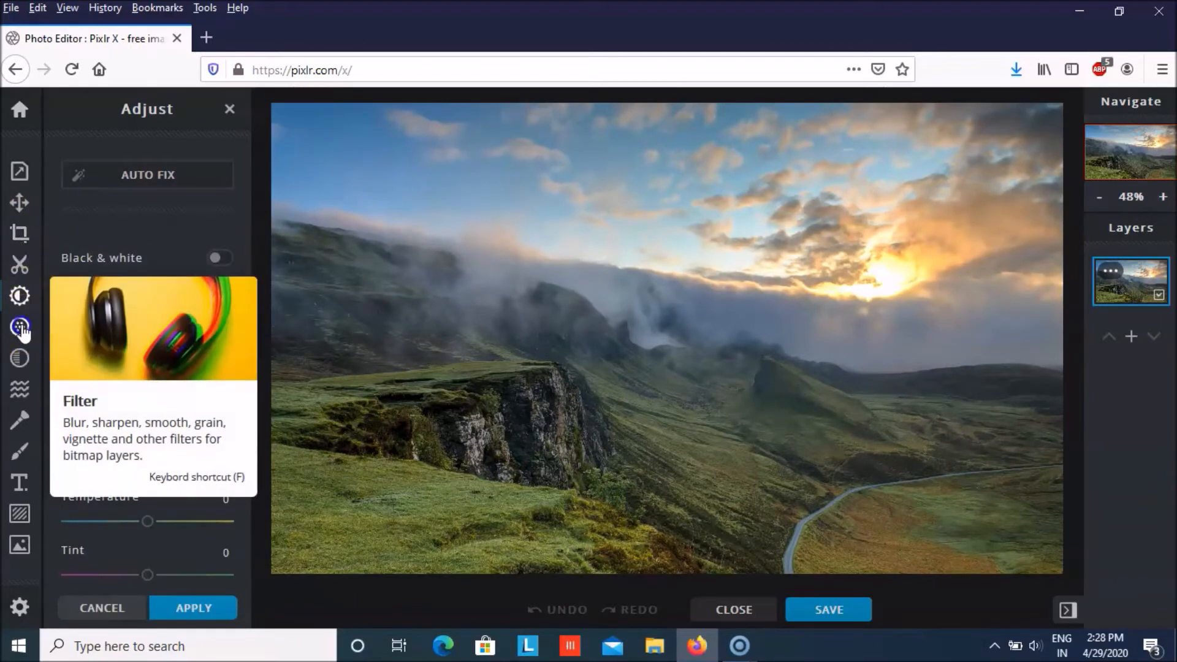
{"action": "left_click", "coordinate": [19, 327]}
Step: Look through the Effect, Liquify, Retouch, Draw, Text, Add element and Add image tools, then the image Properties
{"action": "left_click", "coordinate": [18, 360]}
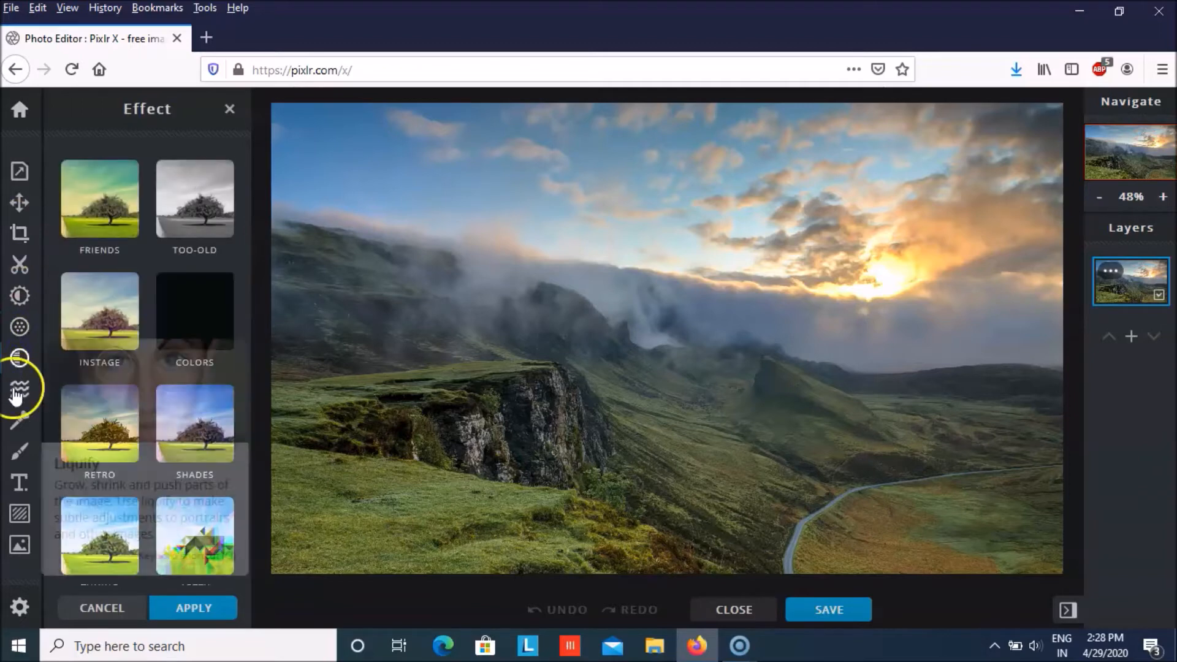
{"action": "left_click", "coordinate": [19, 388]}
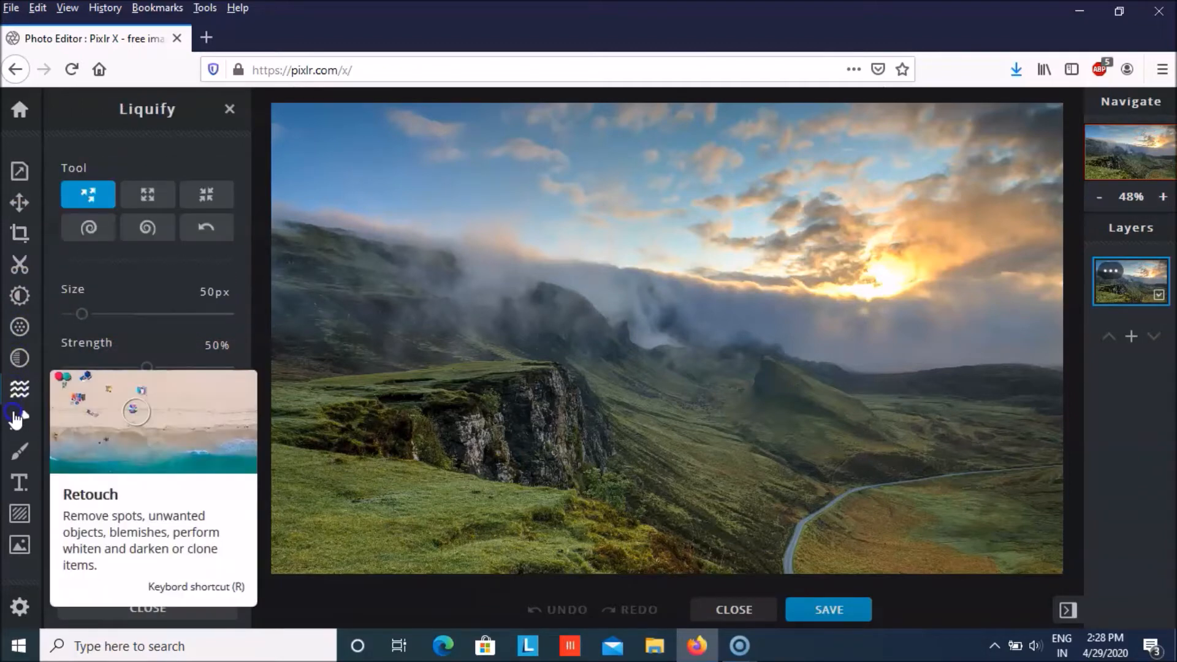
{"action": "left_click", "coordinate": [15, 419]}
{"action": "left_click", "coordinate": [19, 451]}
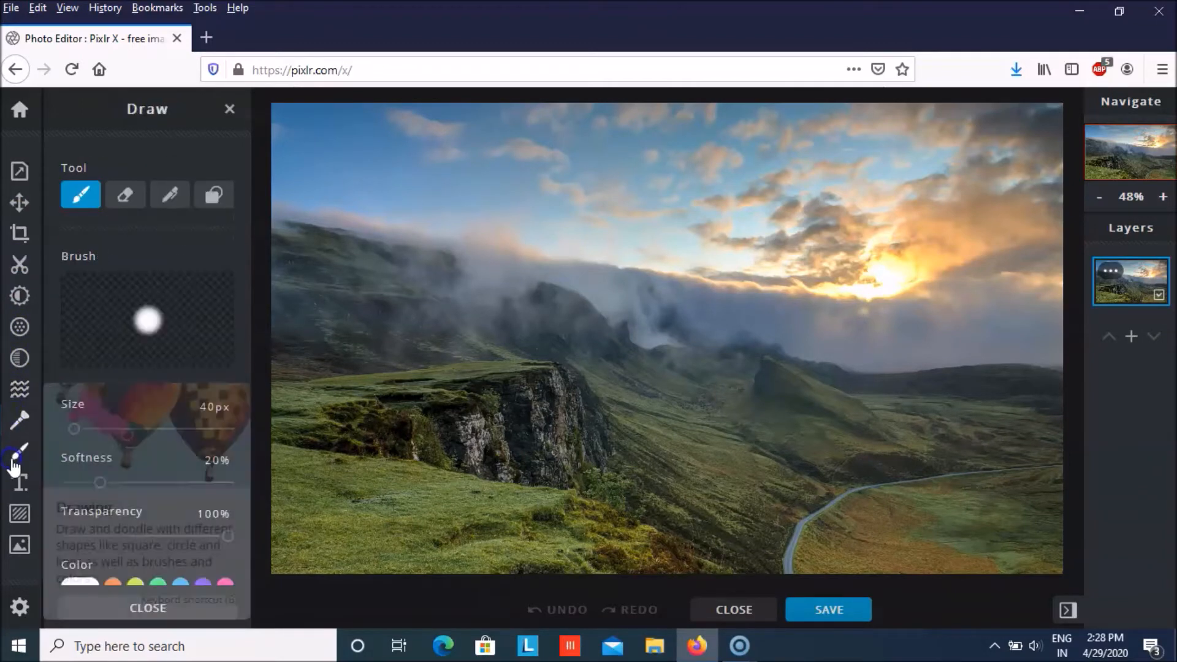
{"action": "left_click", "coordinate": [28, 484]}
{"action": "left_click", "coordinate": [20, 513]}
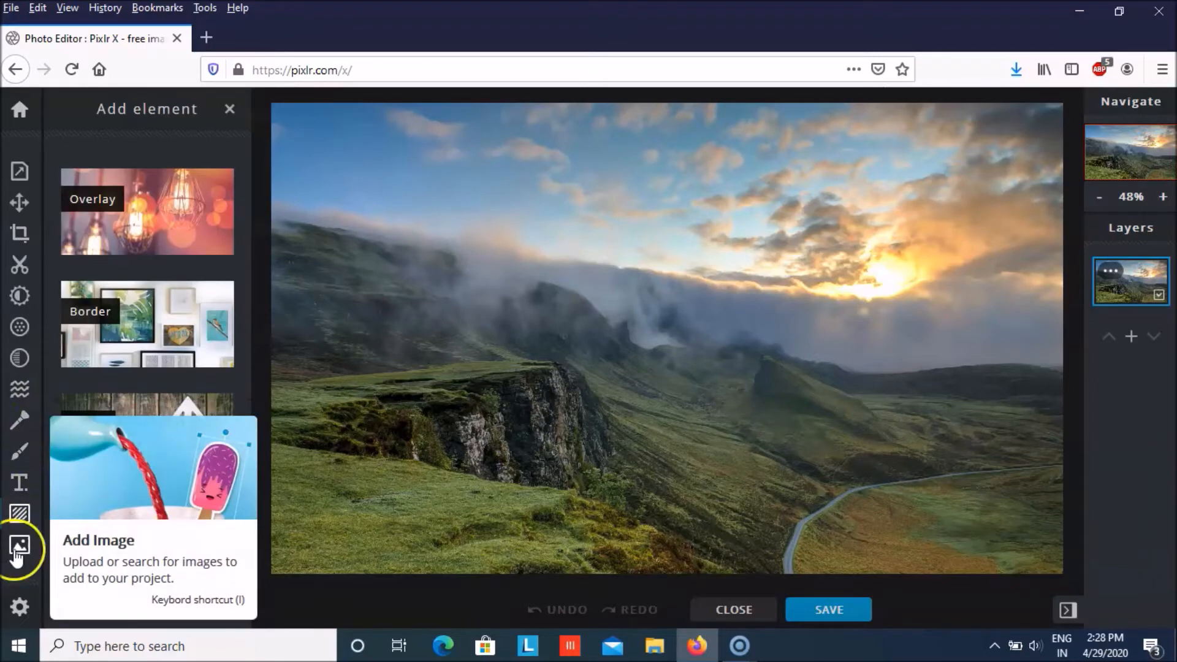
{"action": "left_click", "coordinate": [18, 552]}
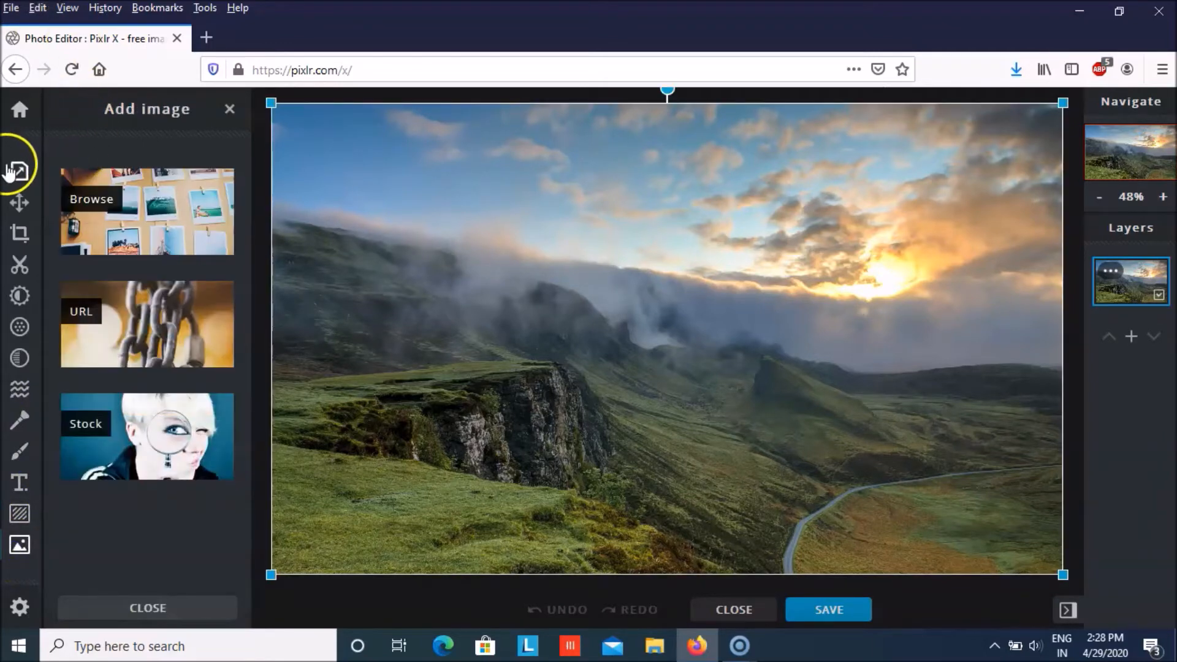
{"action": "left_click", "coordinate": [19, 174]}
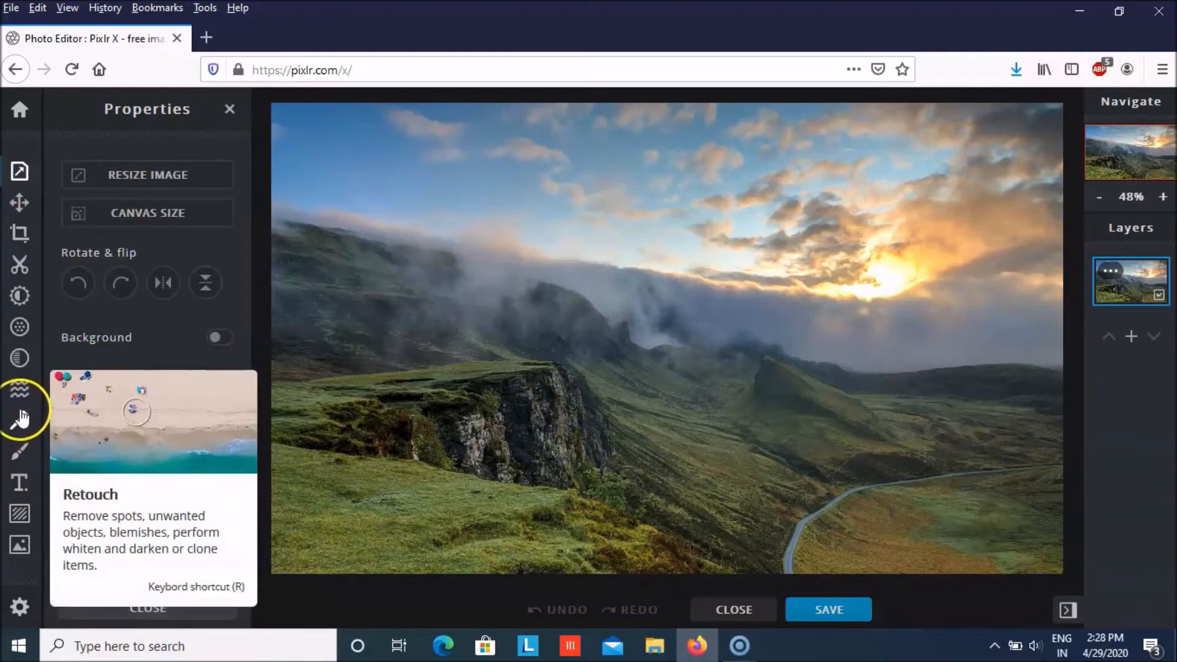
Step: Give the photo the Carl effect from the Instage effect collection
{"action": "left_click", "coordinate": [18, 361]}
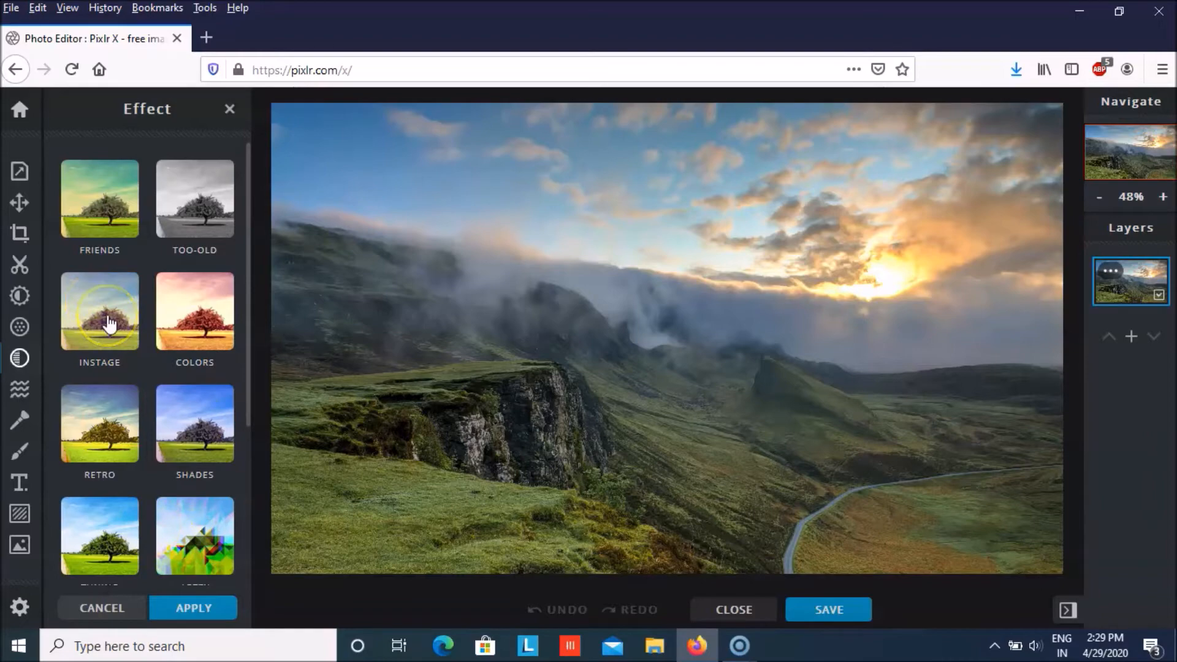
{"action": "left_click", "coordinate": [108, 322]}
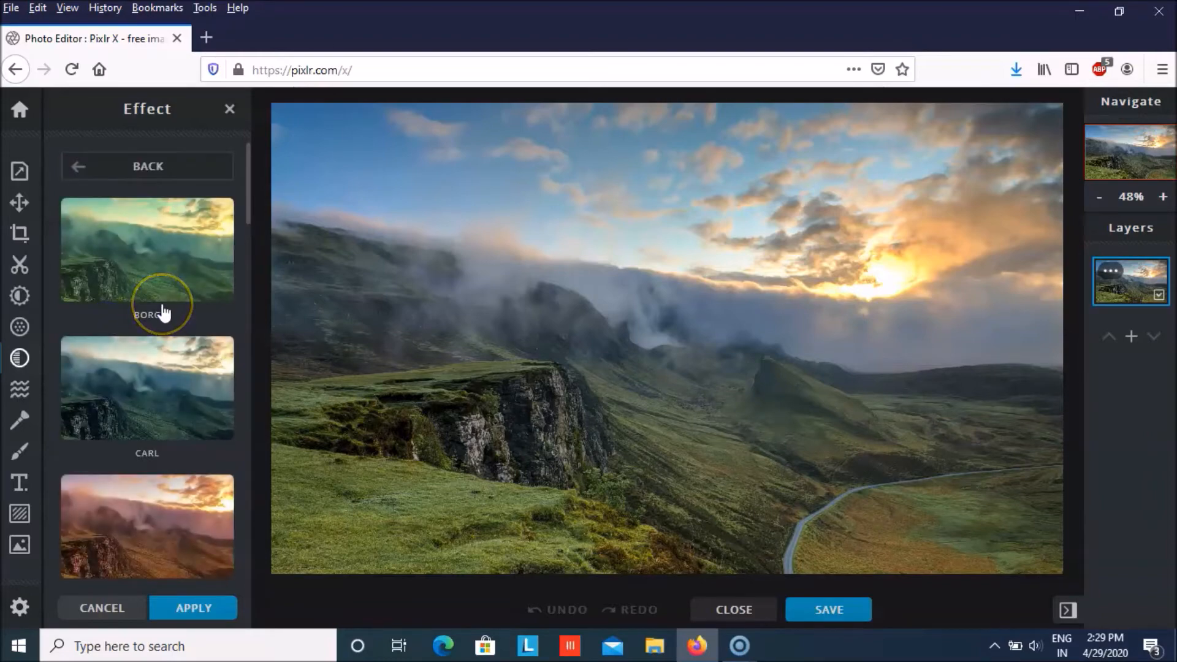
{"action": "scroll", "coordinate": [164, 314], "scroll_direction": "down", "scroll_amount": 15}
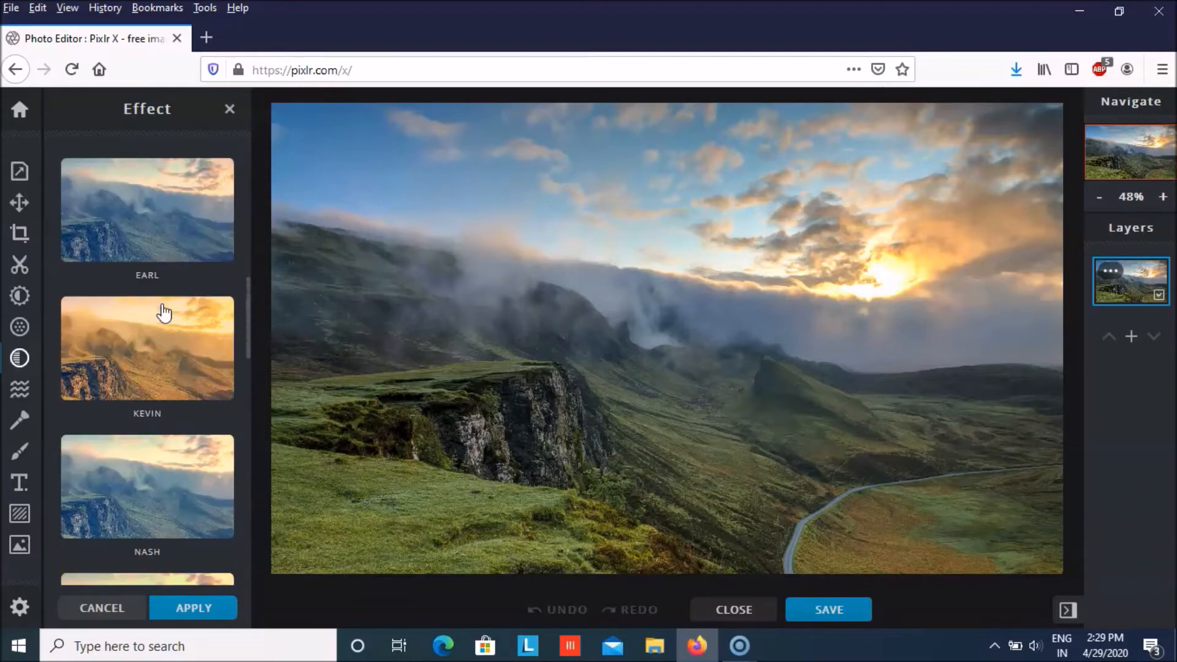
{"action": "scroll", "coordinate": [164, 313], "scroll_direction": "down", "scroll_amount": 5}
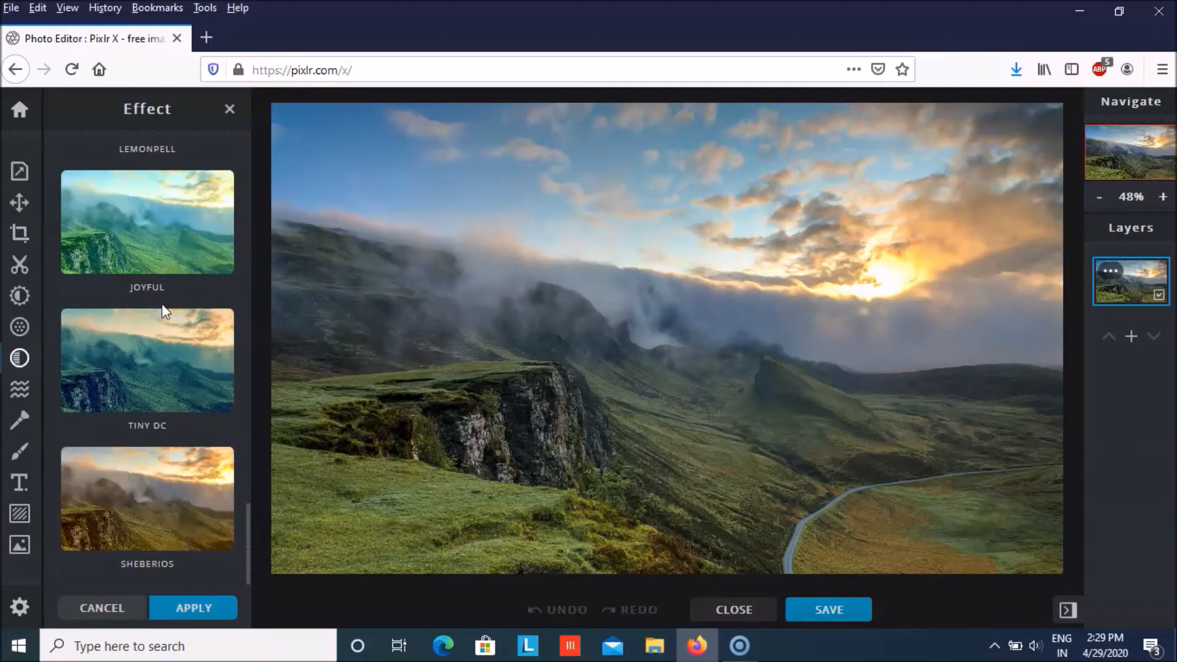
{"action": "scroll", "coordinate": [164, 313], "scroll_direction": "up", "scroll_amount": 12}
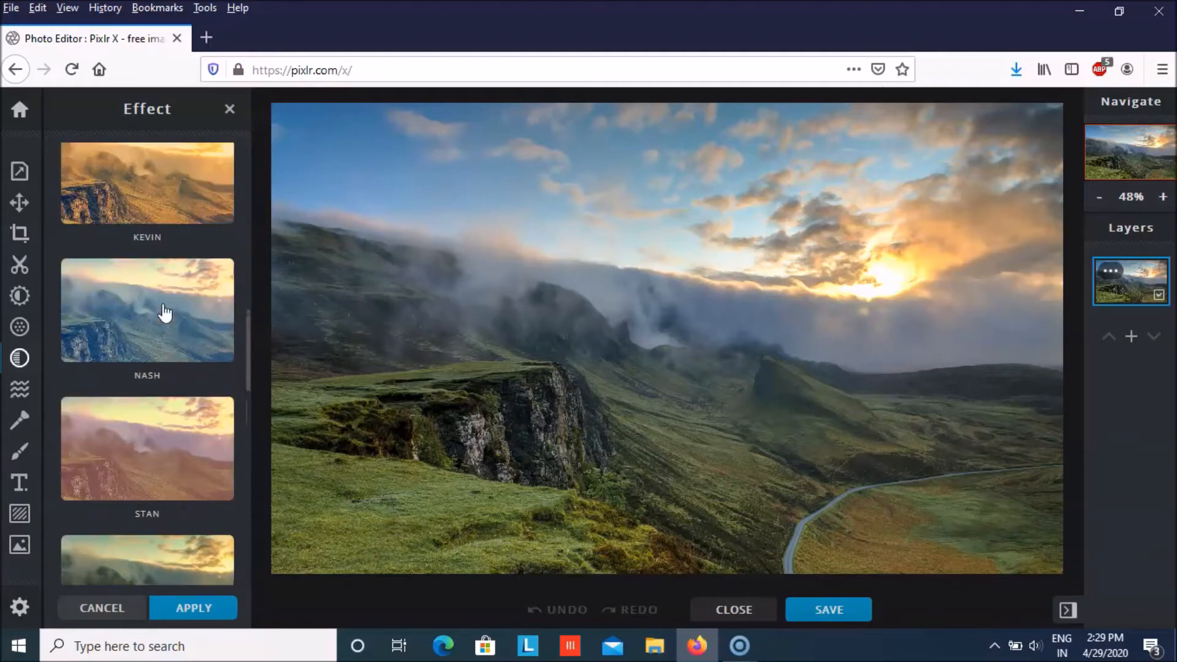
{"action": "scroll", "coordinate": [164, 313], "scroll_direction": "up", "scroll_amount": 5}
{"action": "left_click", "coordinate": [164, 299]}
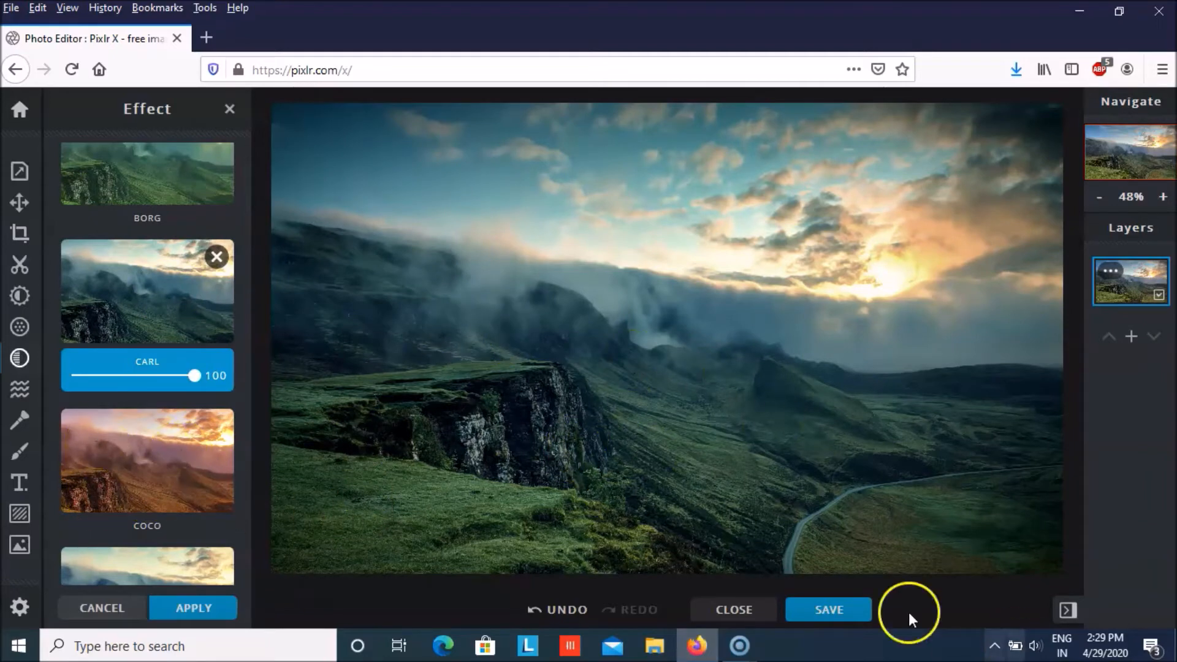
Step: Add a text layer over the photo reading "Problems are not stop signs, they are guidelines"
{"action": "left_click", "coordinate": [20, 482]}
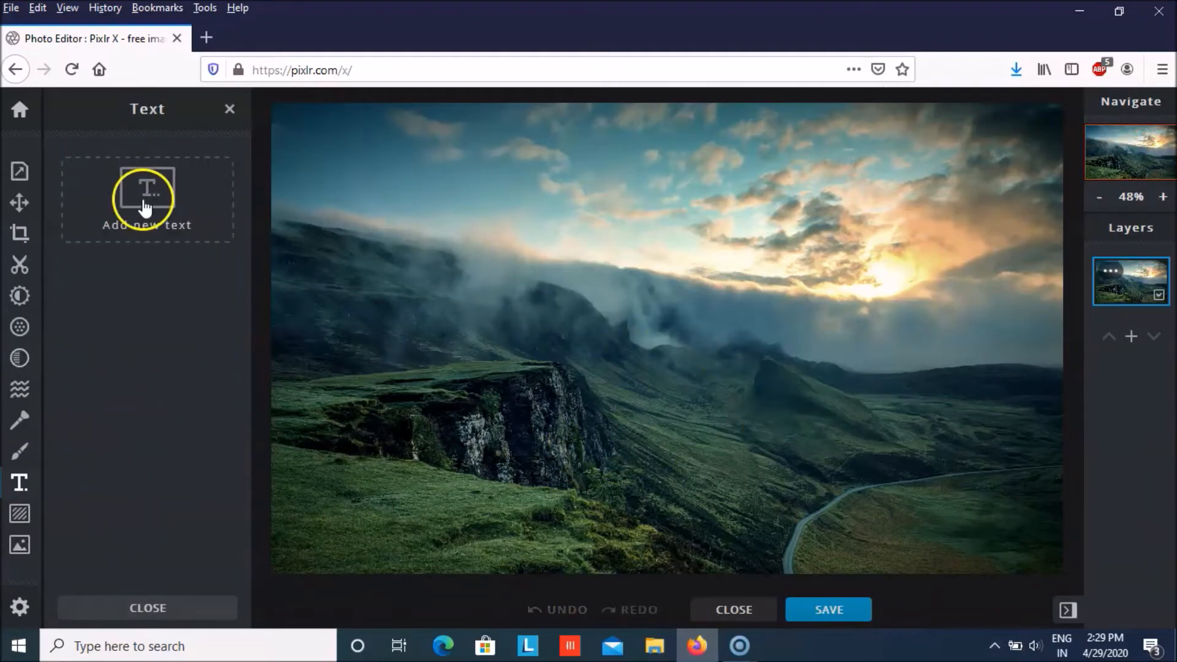
{"action": "left_click", "coordinate": [144, 201]}
{"action": "left_click", "coordinate": [122, 339]}
{"action": "type", "text": "Problems are not stop signs, they are guidelines"}
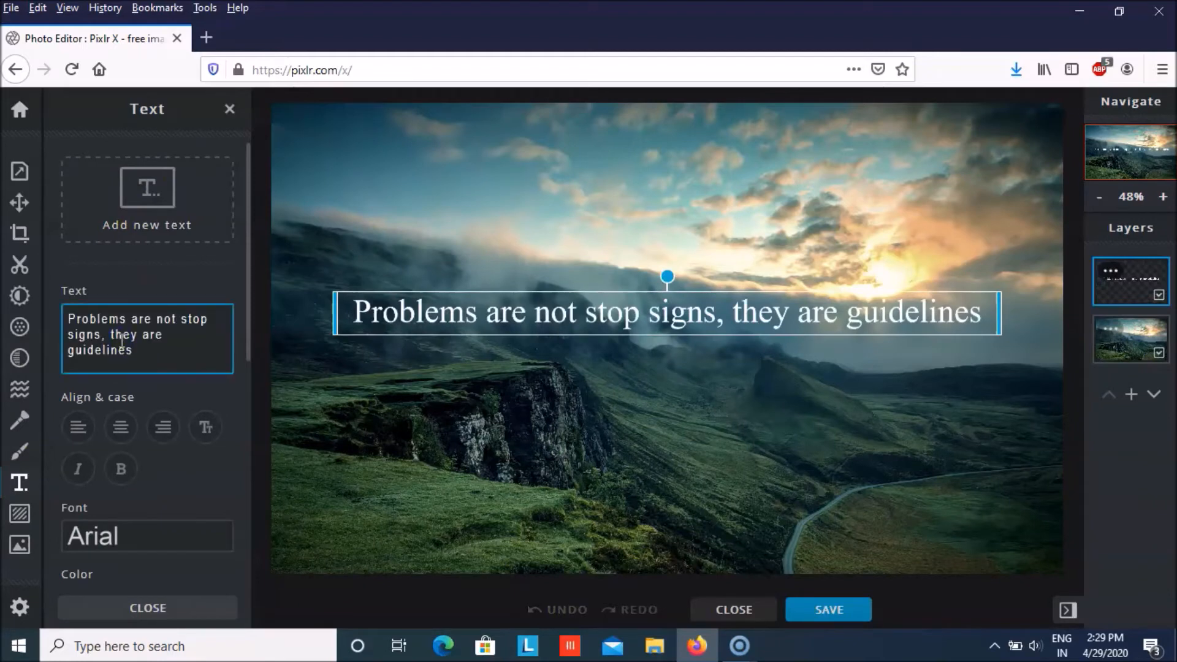
Step: Clear the whole quote from the text layer, leaving its text box empty
{"action": "left_click_drag", "start_coordinate": [162, 351], "coordinate": [98, 307]}
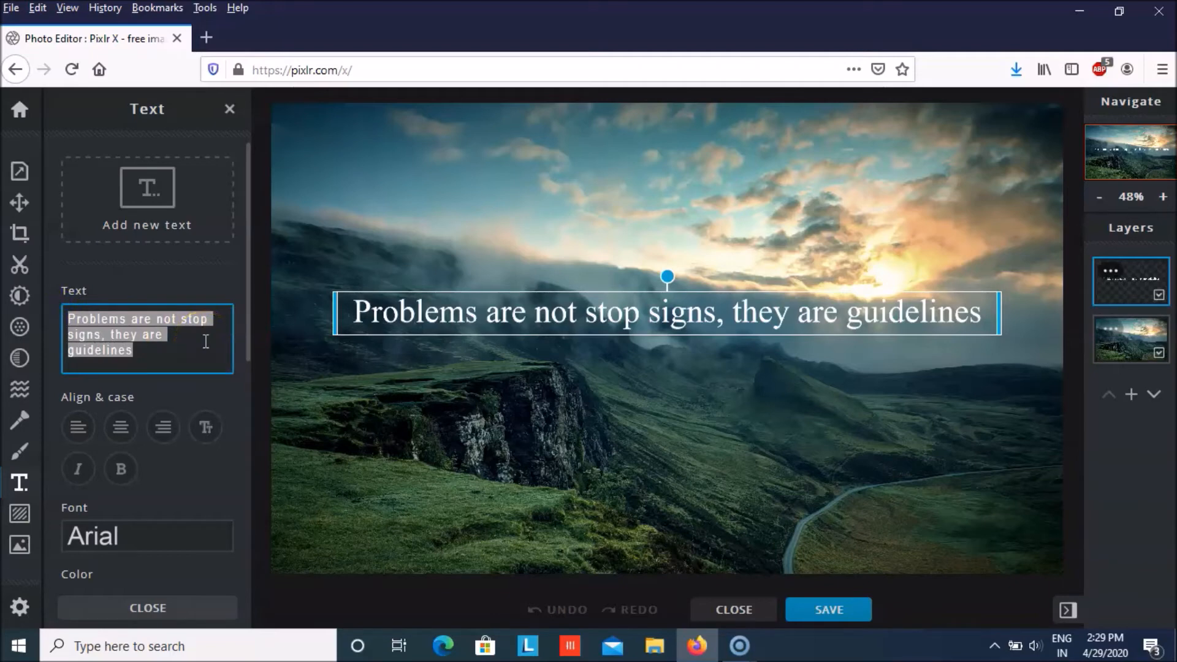
{"action": "left_click_drag", "start_coordinate": [215, 370], "coordinate": [28, 300]}
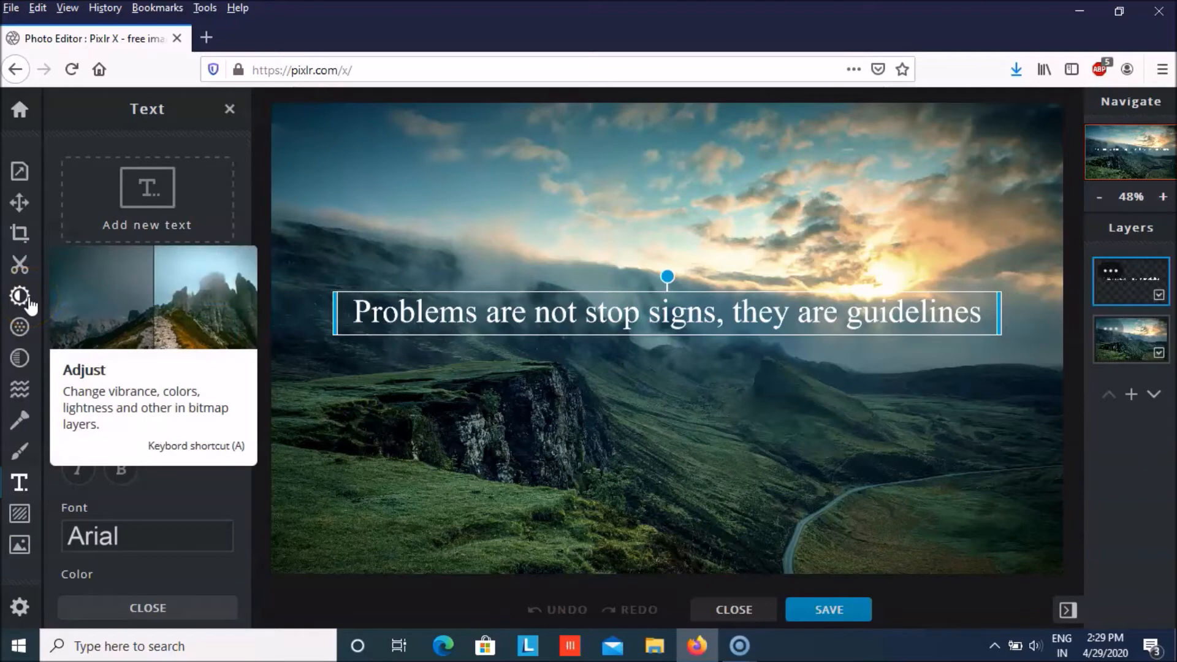
{"action": "key", "text": "BackSpace"}
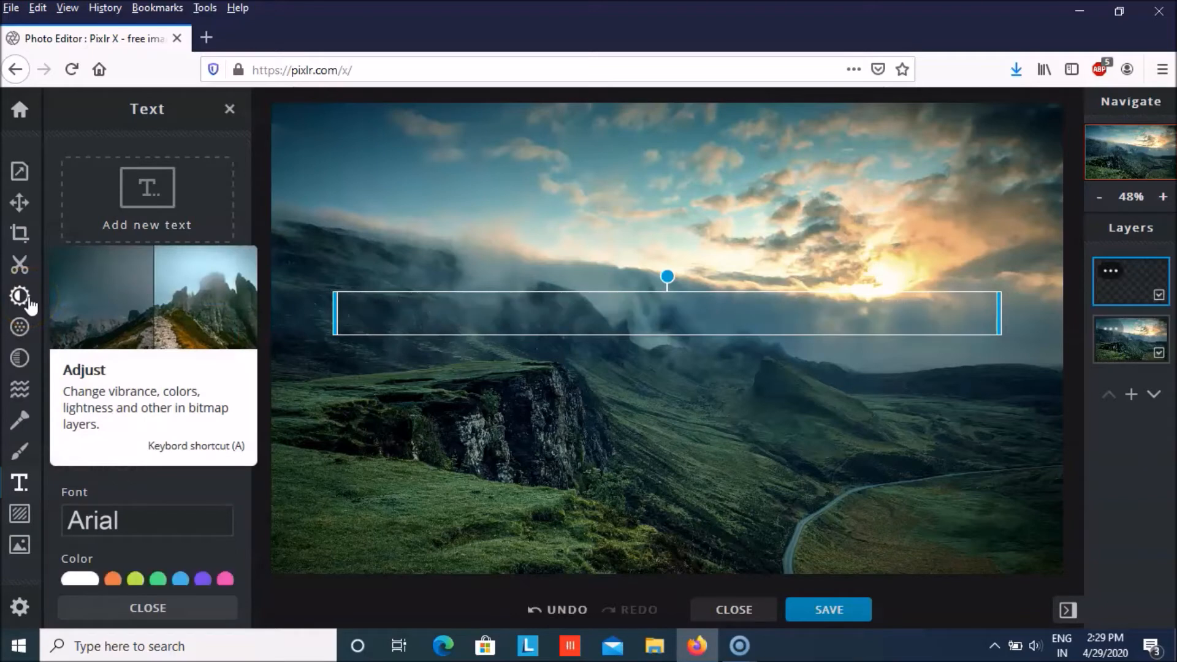
Step: Enter the quote "The poetry of earth is never dead" in quotation marks, with the author's first name after a dash on a new line
{"action": "type", "text": "\""}
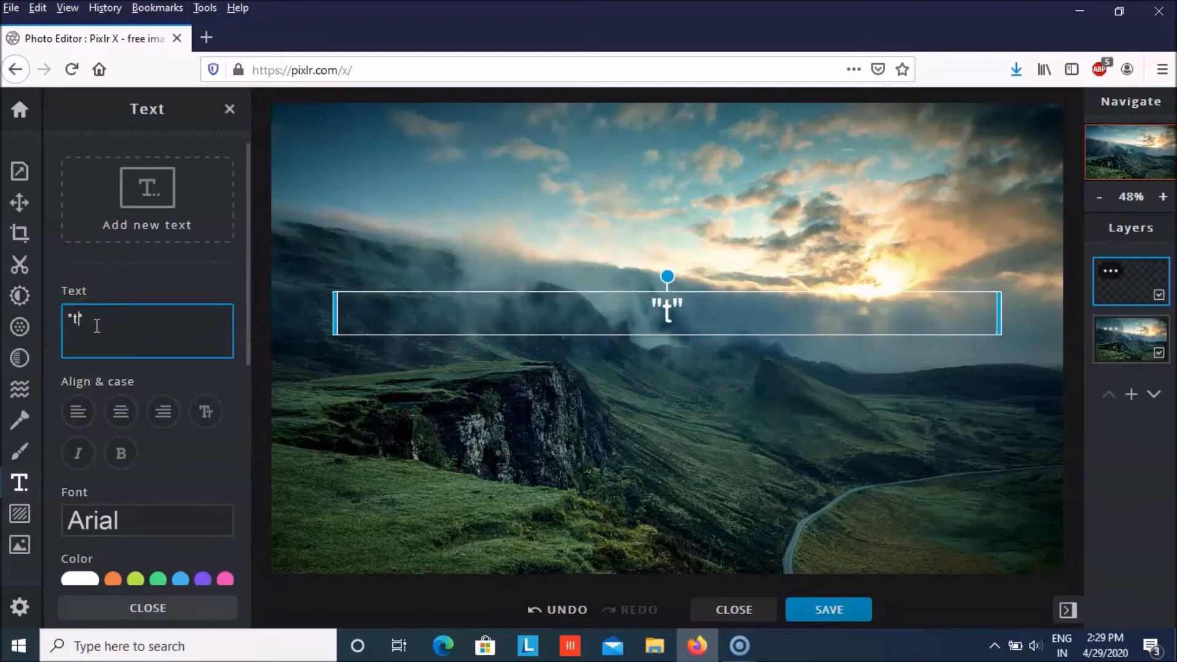
{"action": "type", "text": "The poe"}
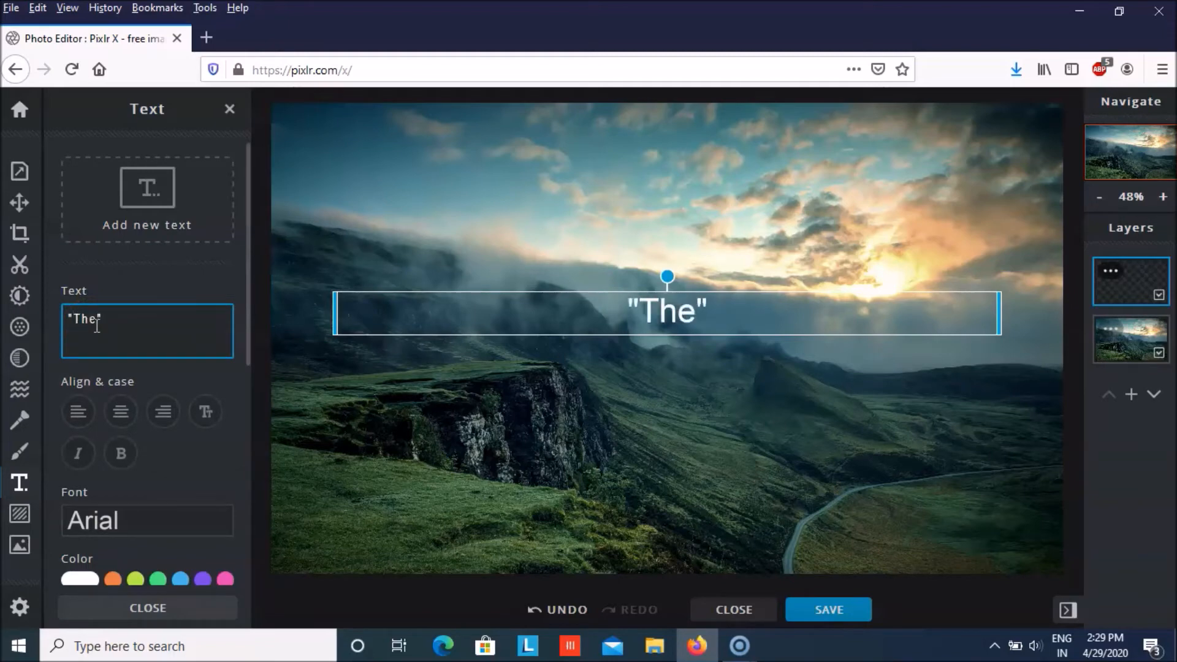
{"action": "type", "text": "try of "}
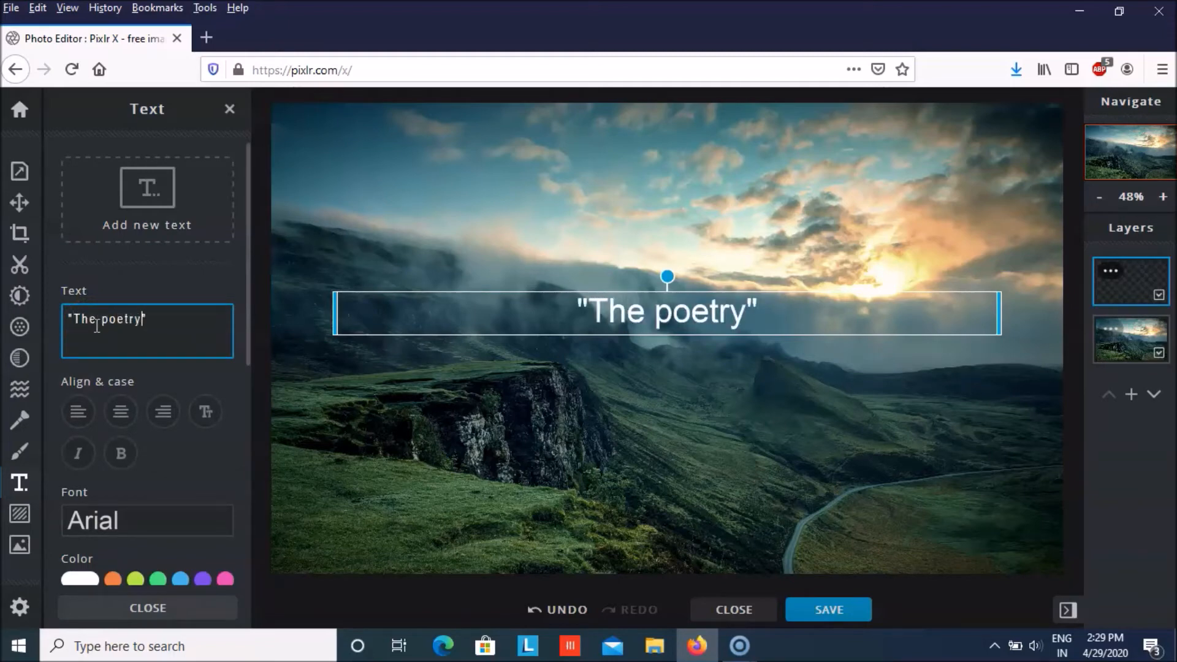
{"action": "type", "text": "earth "}
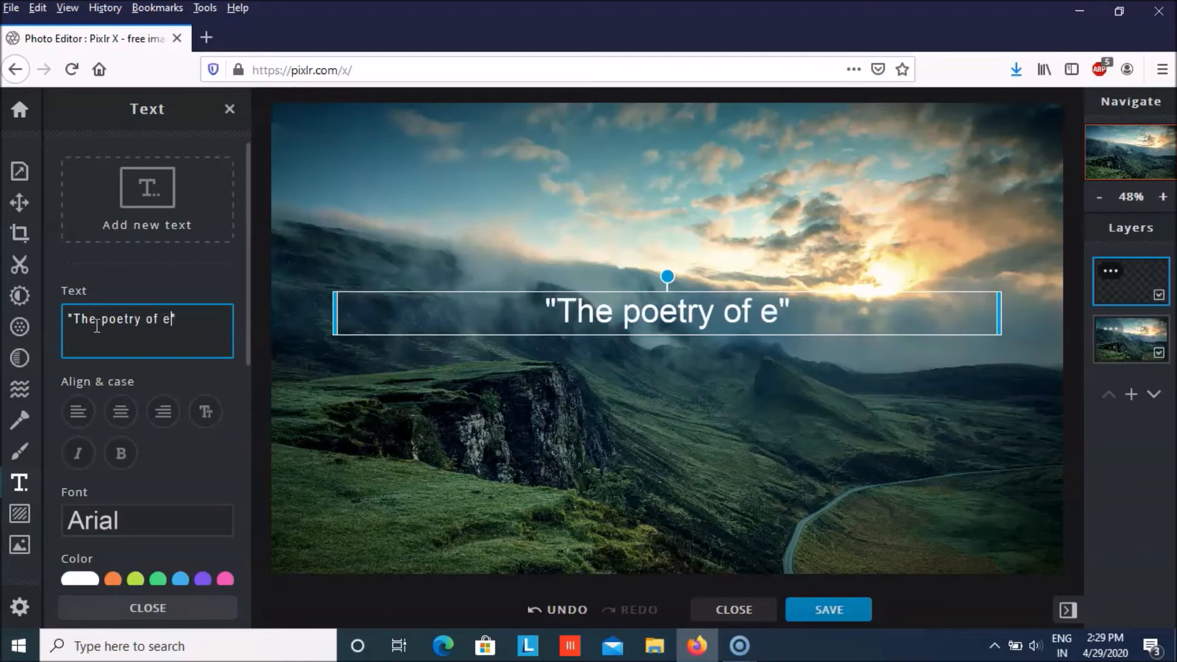
{"action": "type", "text": "is never dead"}
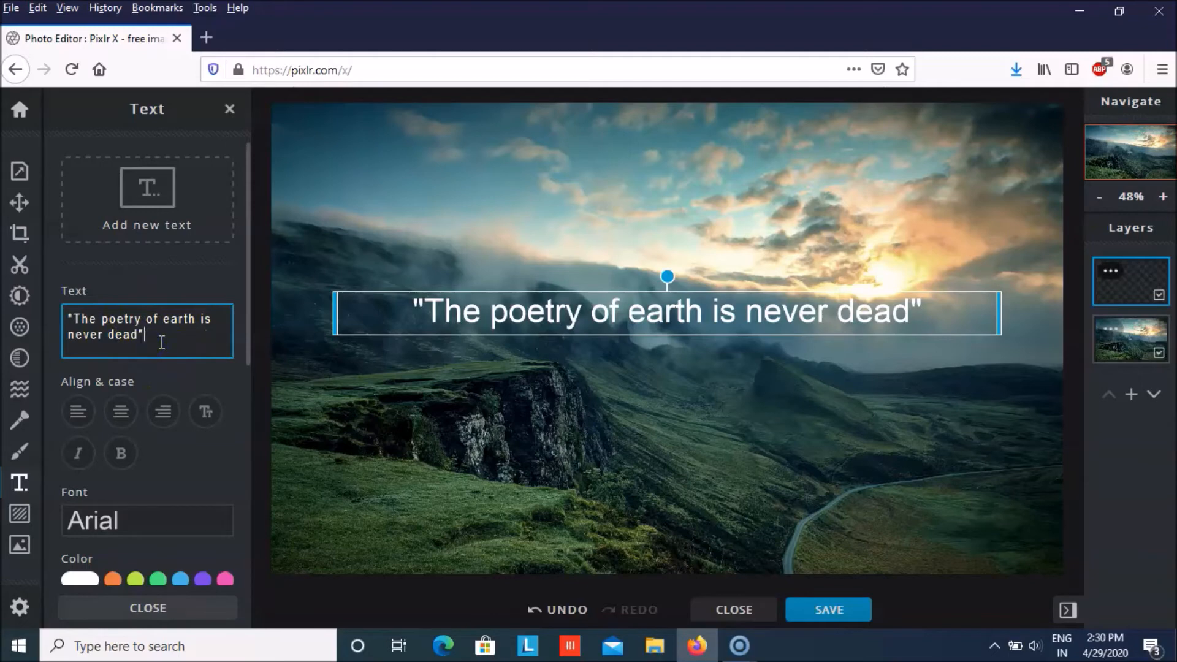
{"action": "key", "text": "Return"}
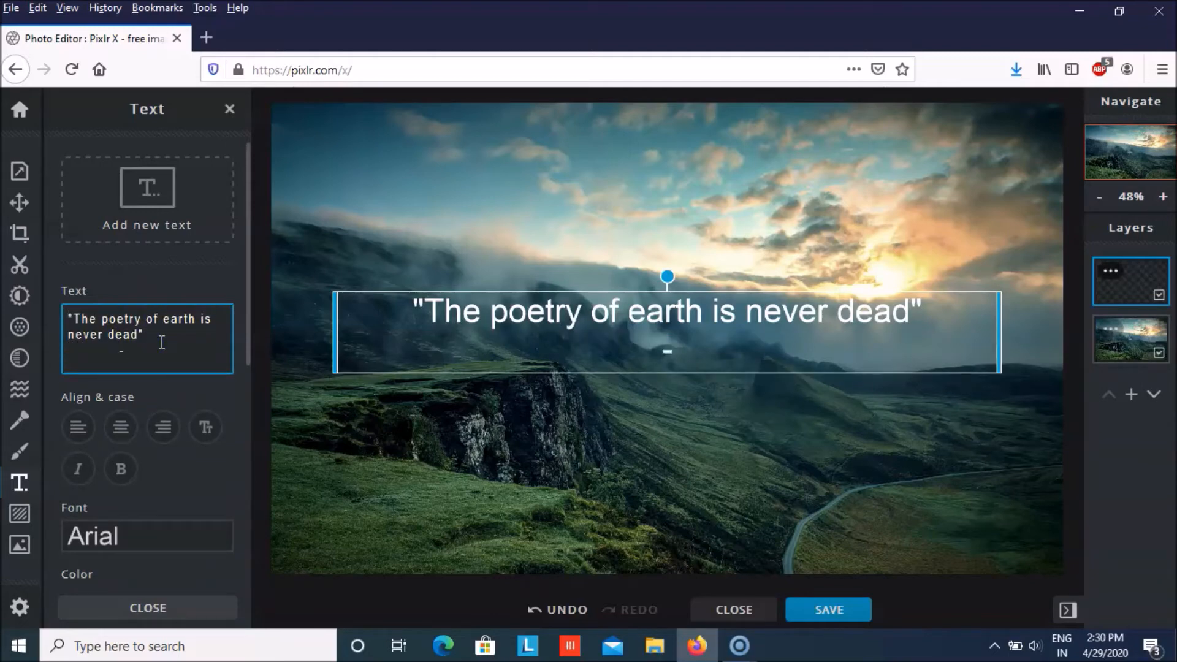
{"action": "type", "text": "-John"}
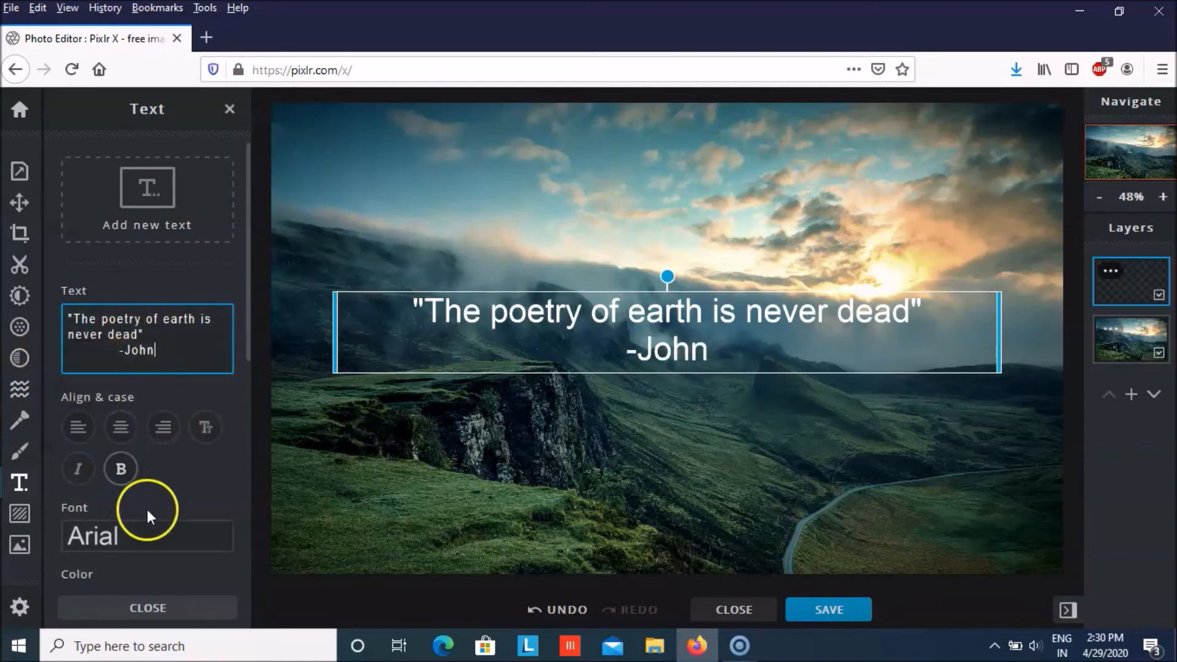
Step: Set the quote's font to Aberus and its size to 168
{"action": "left_click", "coordinate": [150, 532]}
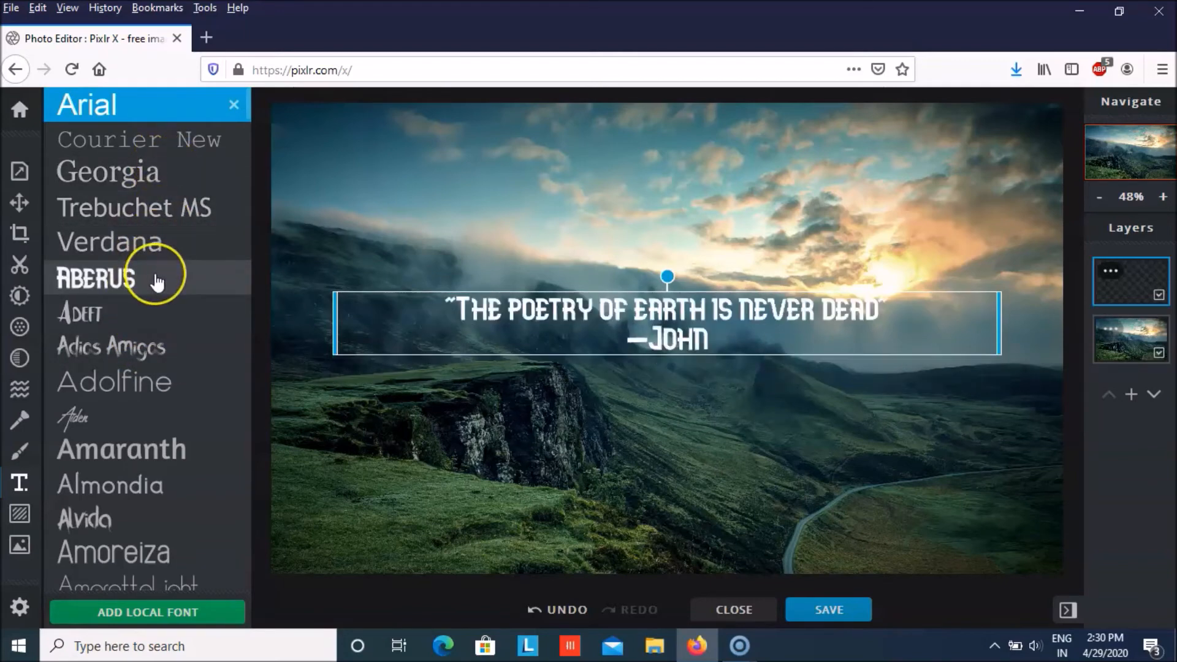
{"action": "left_click", "coordinate": [157, 282]}
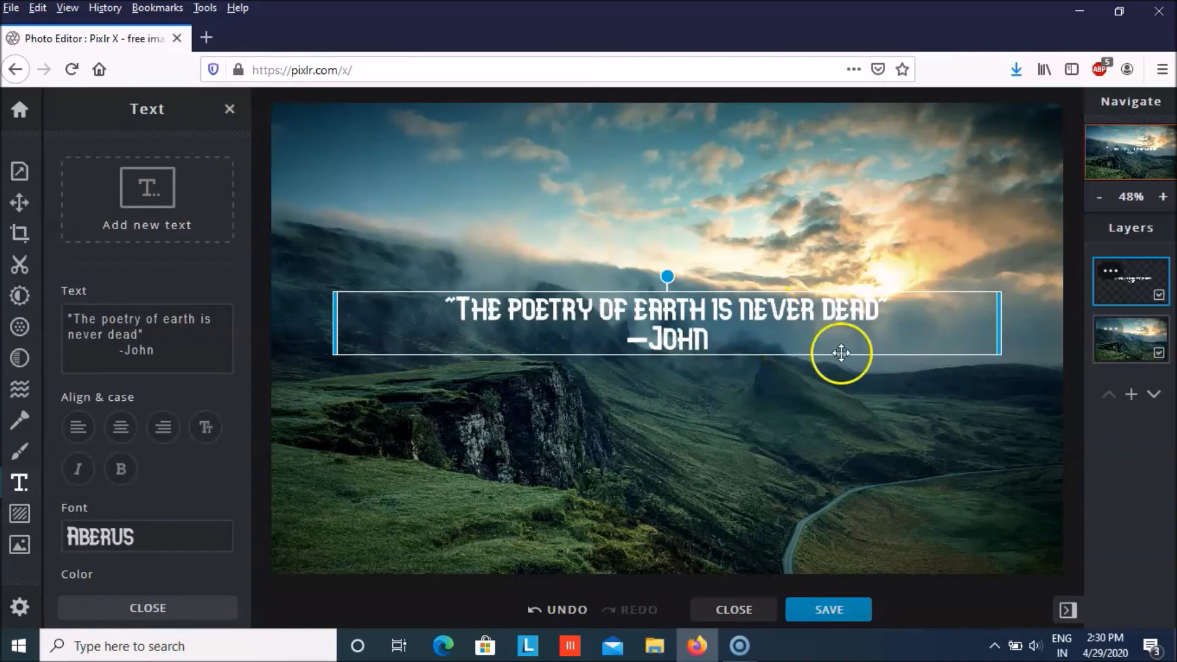
{"action": "scroll", "coordinate": [168, 452], "scroll_direction": "down", "scroll_amount": 3}
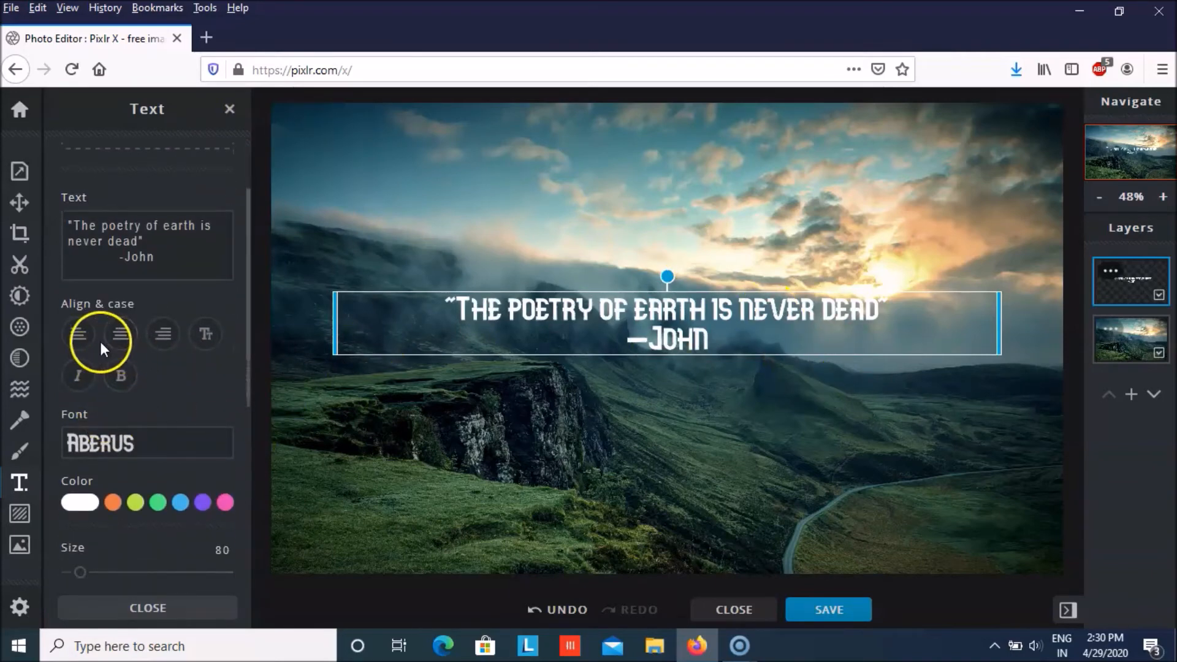
{"action": "scroll", "coordinate": [184, 374], "scroll_direction": "down", "scroll_amount": 3}
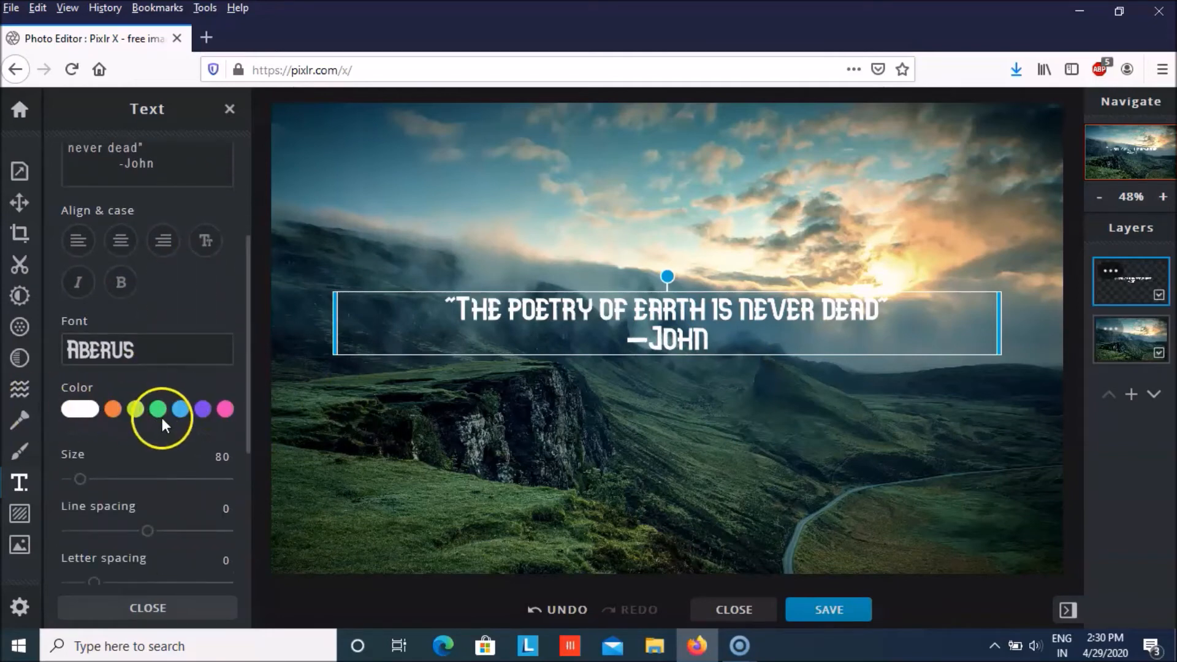
{"action": "scroll", "coordinate": [104, 406], "scroll_direction": "down", "scroll_amount": 3}
{"action": "left_click_drag", "start_coordinate": [90, 396], "coordinate": [92, 390]}
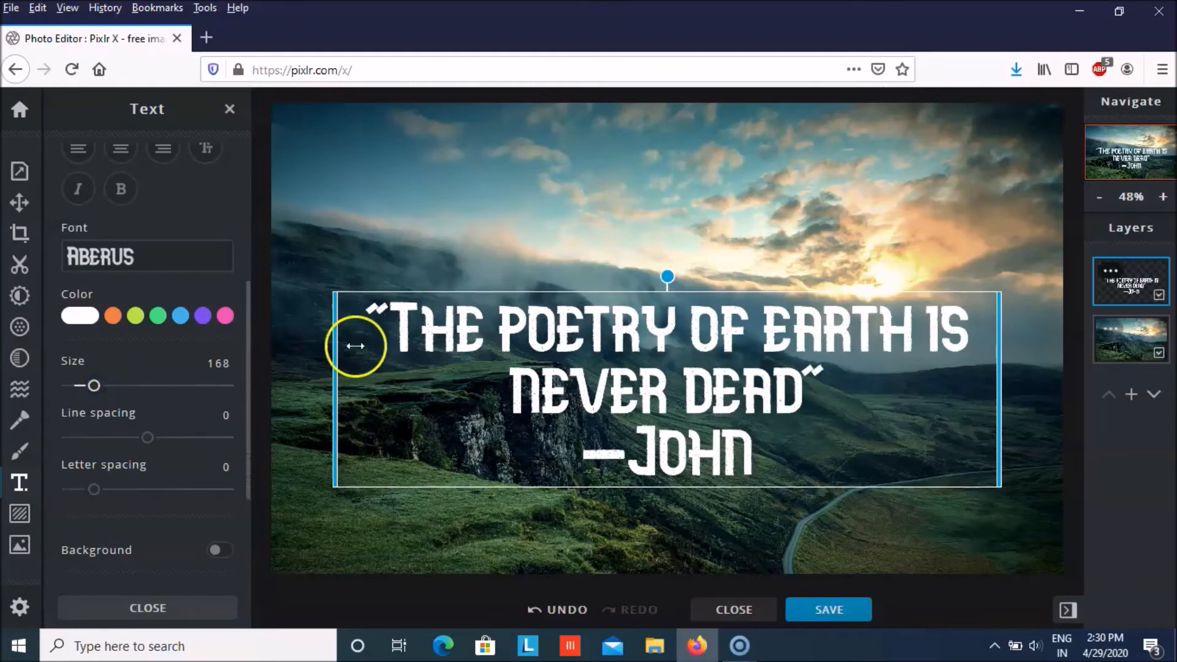
Step: Move the quote up so it sits around the middle of the photo, and set its line spacing to 1
{"action": "left_click_drag", "start_coordinate": [670, 402], "coordinate": [672, 369]}
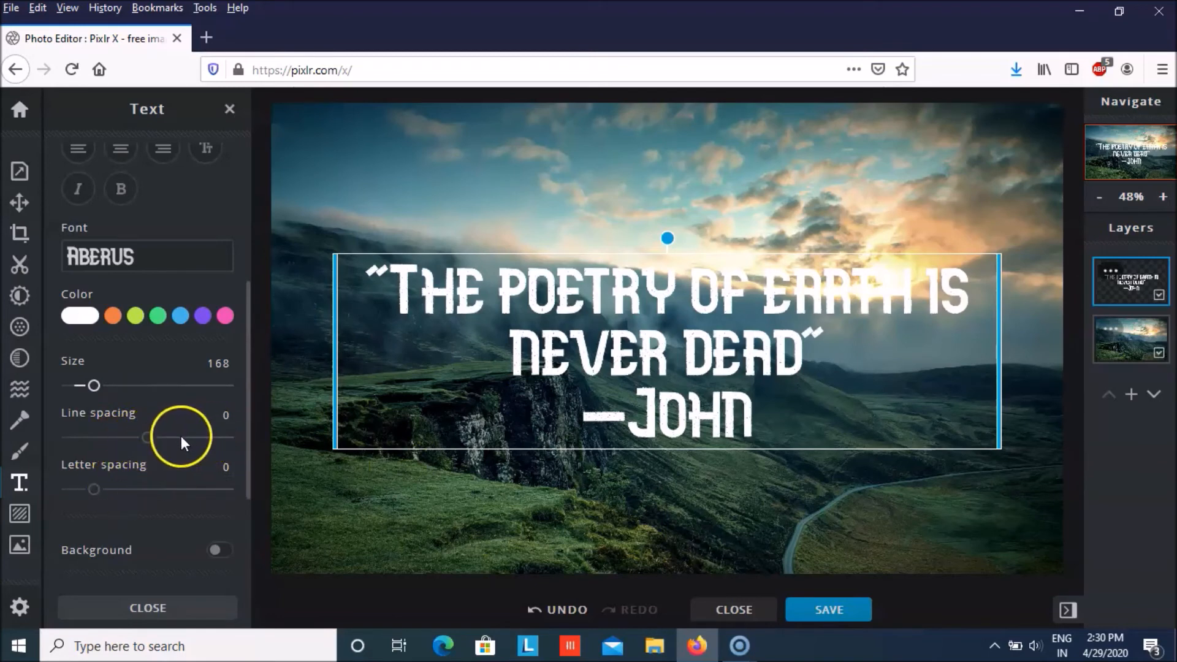
{"action": "mouse_move", "coordinate": [147, 437]}
{"action": "left_mouse_down"}
{"action": "mouse_move", "coordinate": [163, 437]}
{"action": "mouse_move", "coordinate": [127, 437]}
{"action": "mouse_move", "coordinate": [149, 440]}
{"action": "left_mouse_up"}
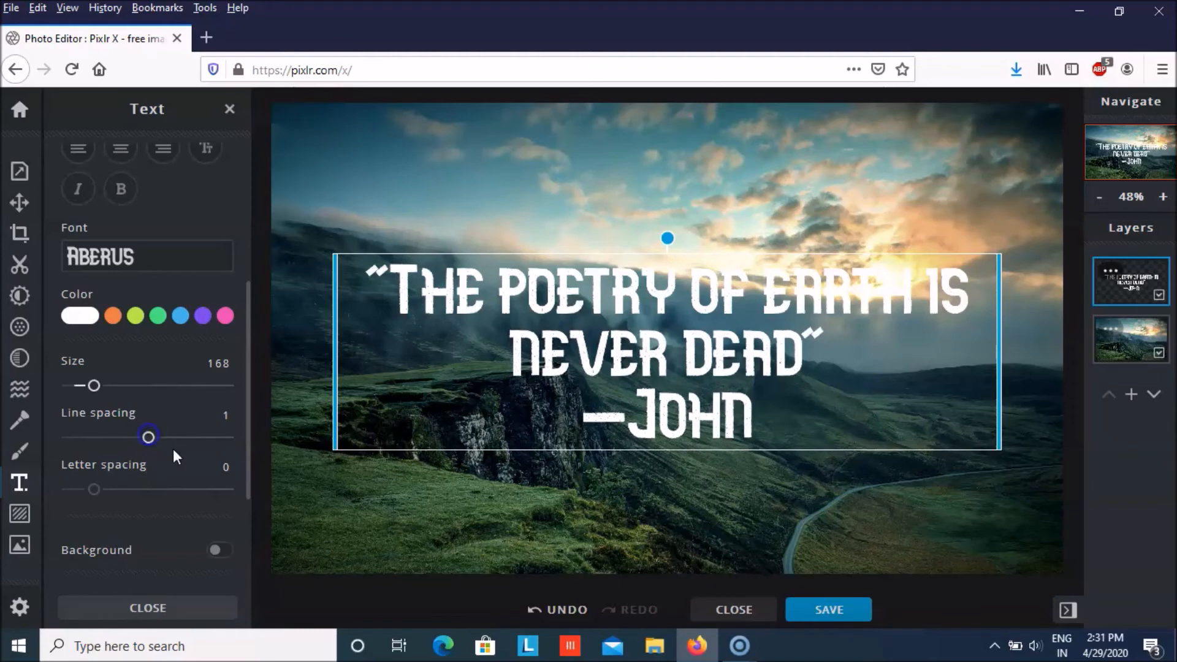
{"action": "scroll", "coordinate": [206, 480], "scroll_direction": "down", "scroll_amount": 3}
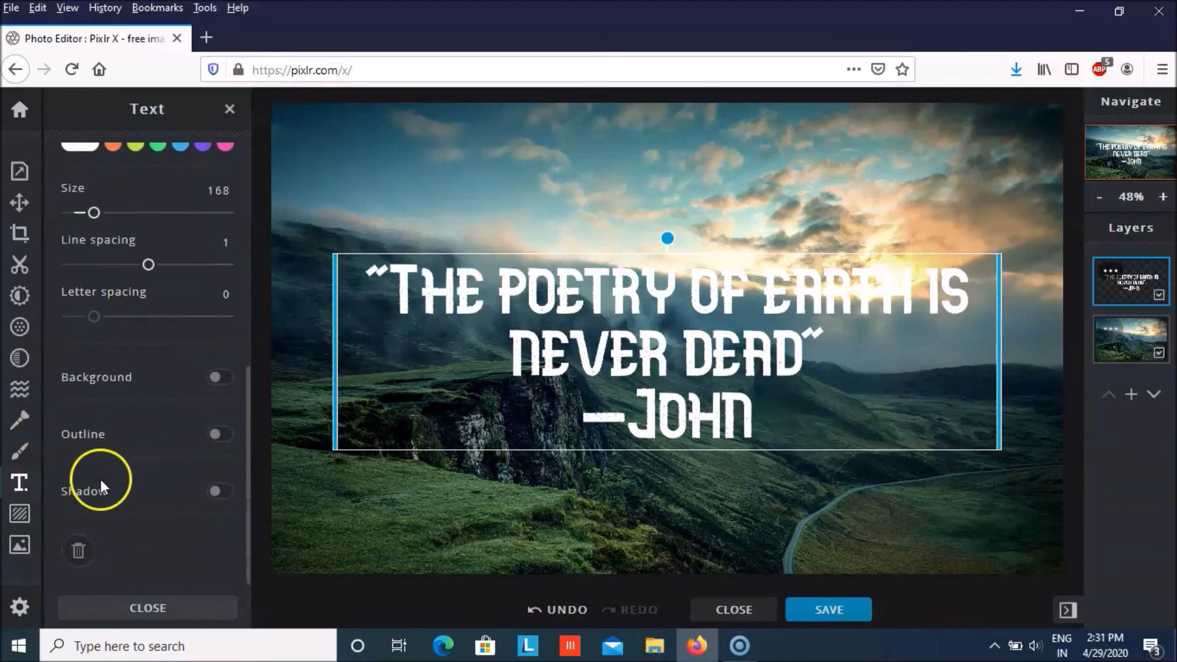
Step: Make the photo layer active while looking through the Draw, Retouch, Liquify and Effect tools, and open the Filter settings
{"action": "left_click", "coordinate": [19, 452]}
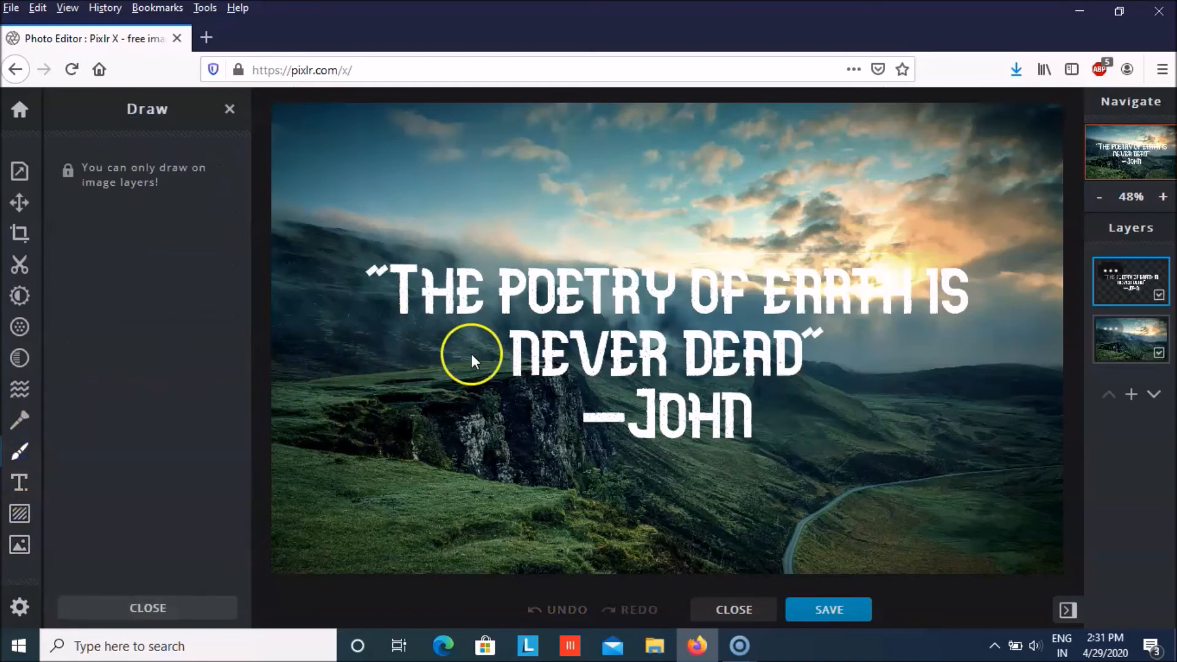
{"action": "left_click", "coordinate": [22, 419]}
{"action": "left_click", "coordinate": [1128, 325]}
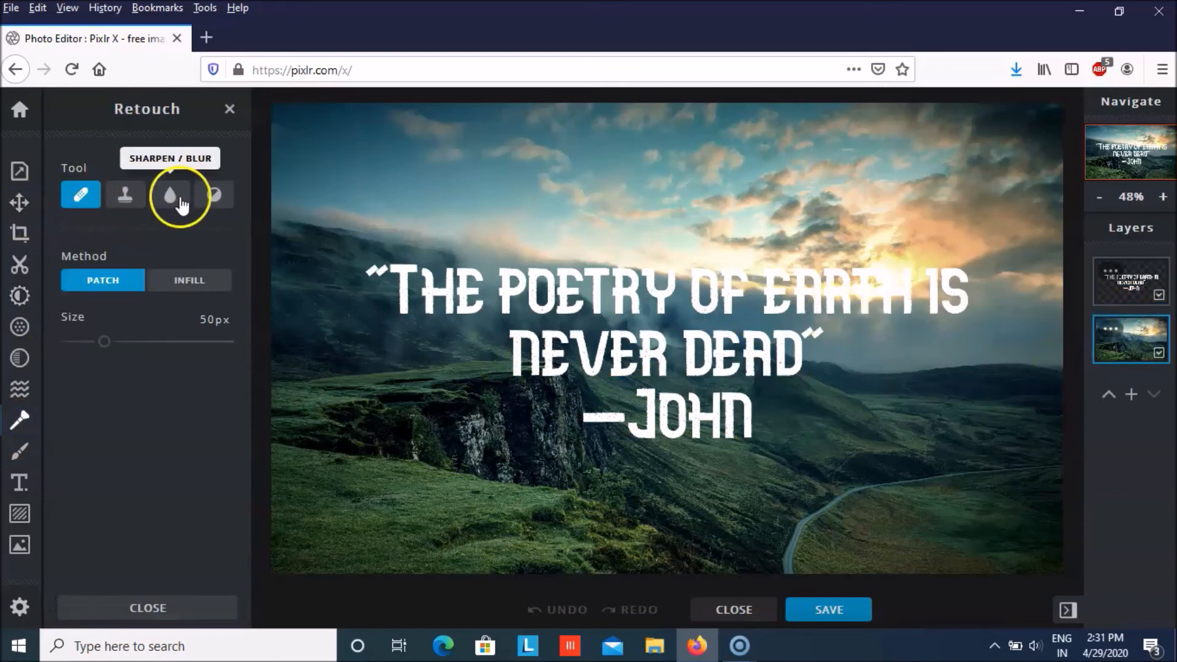
{"action": "left_click", "coordinate": [22, 393]}
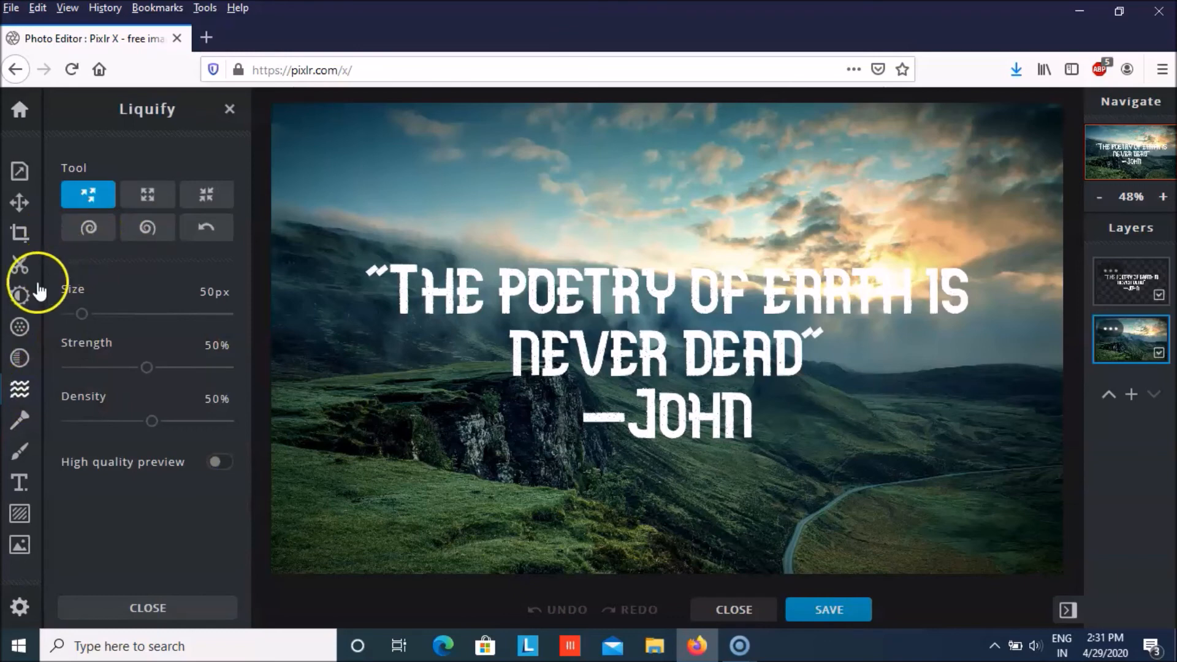
{"action": "left_click", "coordinate": [22, 356]}
{"action": "left_click", "coordinate": [20, 326]}
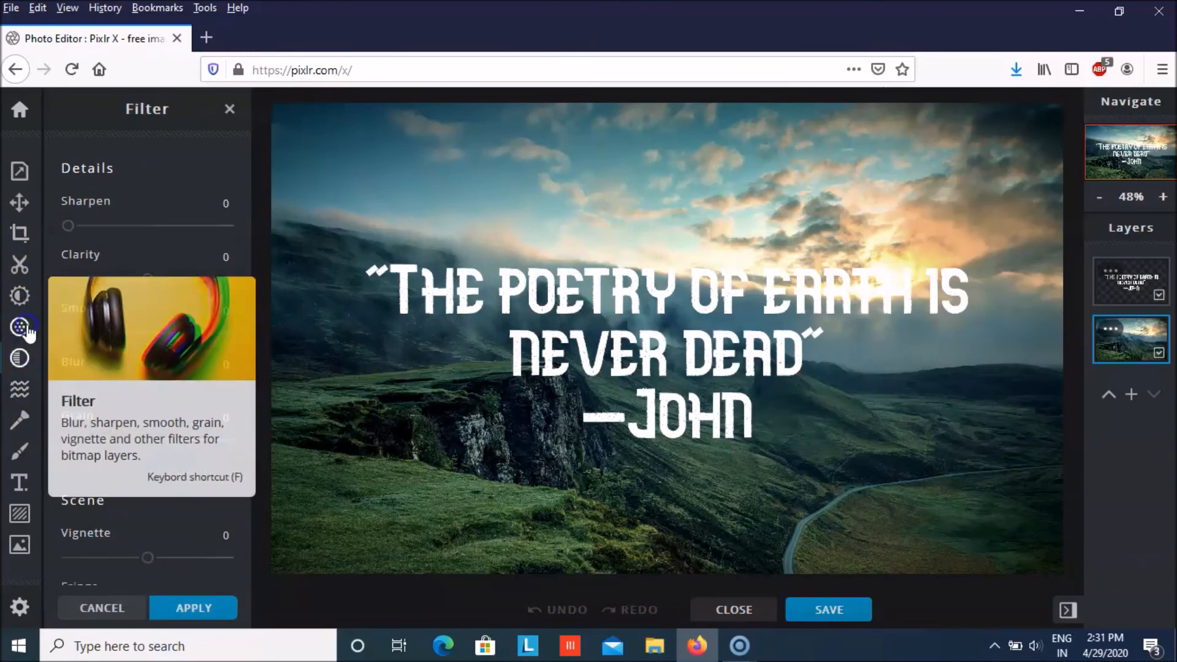
Step: Look over the Details and Scene filters, try blurring the photo and reset the Blur to 0
{"action": "scroll", "coordinate": [162, 467], "scroll_direction": "down", "scroll_amount": 6}
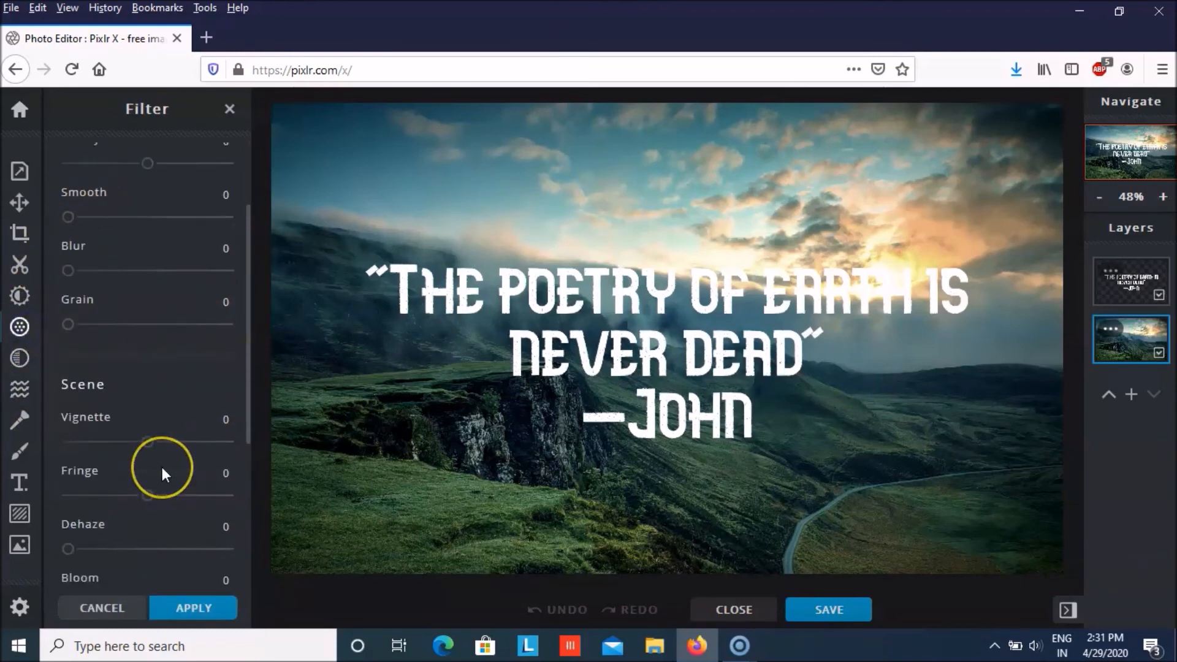
{"action": "scroll", "coordinate": [161, 467], "scroll_direction": "up", "scroll_amount": 5}
{"action": "scroll", "coordinate": [139, 413], "scroll_direction": "up", "scroll_amount": 2}
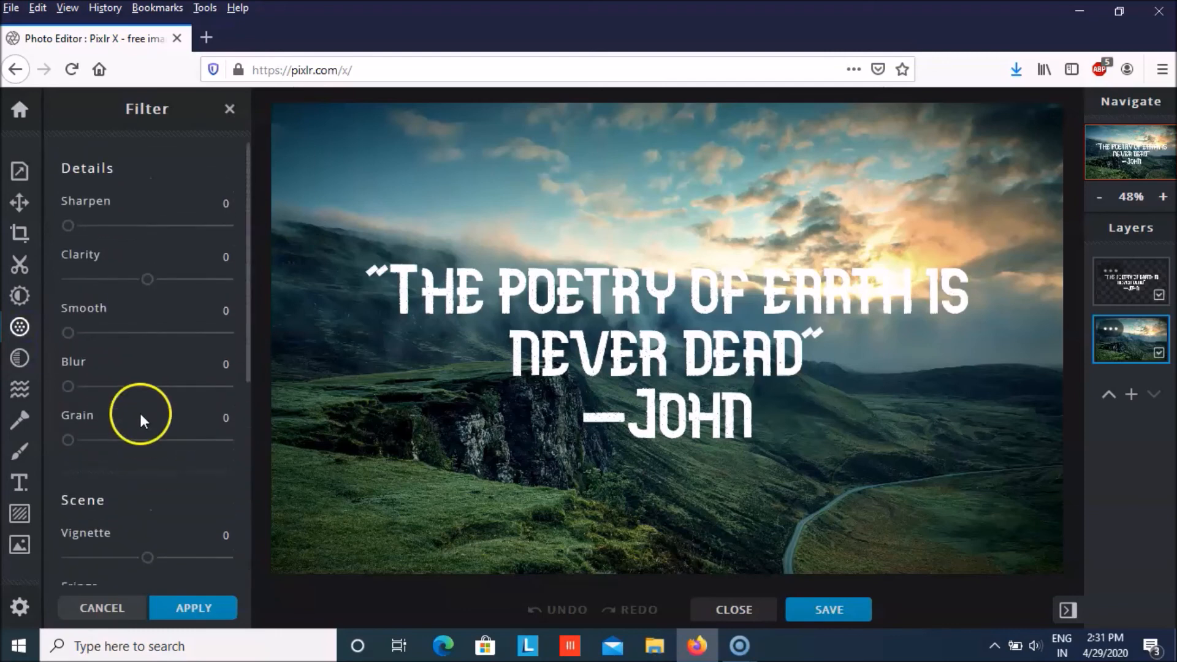
{"action": "left_click_drag", "start_coordinate": [69, 387], "coordinate": [118, 370]}
{"action": "left_click", "coordinate": [77, 366]}
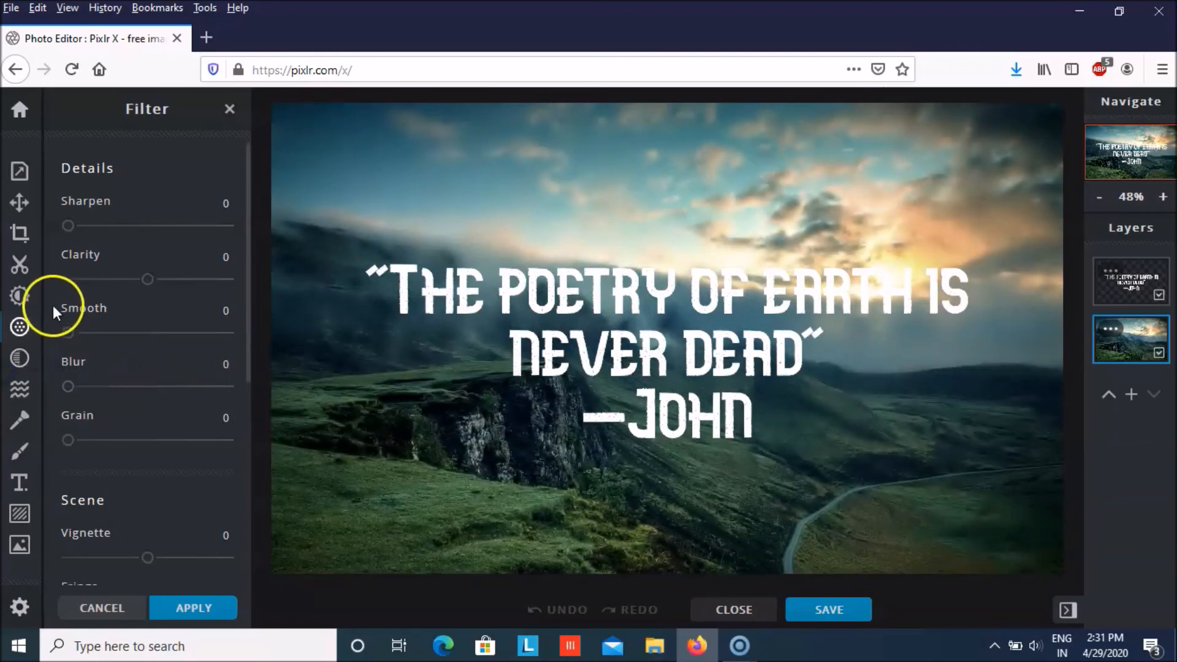
Step: Set the photo's Clarity filter to 6 and close the filter settings
{"action": "mouse_move", "coordinate": [148, 281]}
{"action": "left_mouse_down"}
{"action": "mouse_move", "coordinate": [236, 294]}
{"action": "mouse_move", "coordinate": [154, 274]}
{"action": "mouse_move", "coordinate": [18, 360]}
{"action": "mouse_move", "coordinate": [161, 293]}
{"action": "left_mouse_up"}
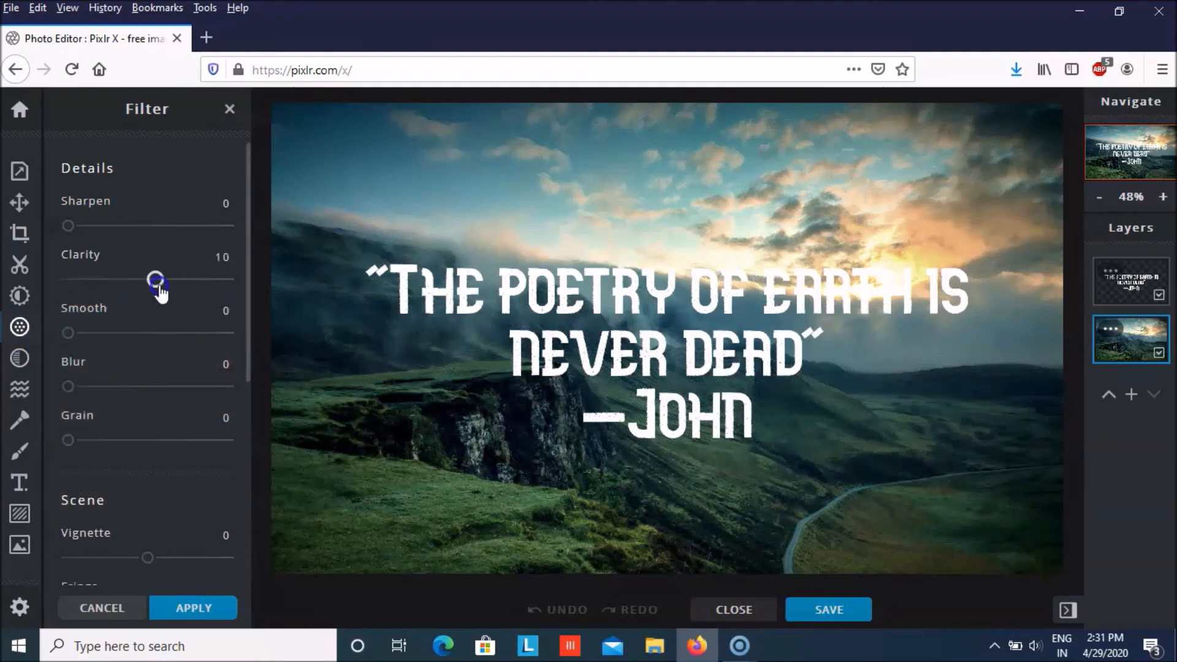
{"action": "scroll", "coordinate": [131, 404], "scroll_direction": "down", "scroll_amount": 5}
{"action": "scroll", "coordinate": [137, 457], "scroll_direction": "up", "scroll_amount": 5}
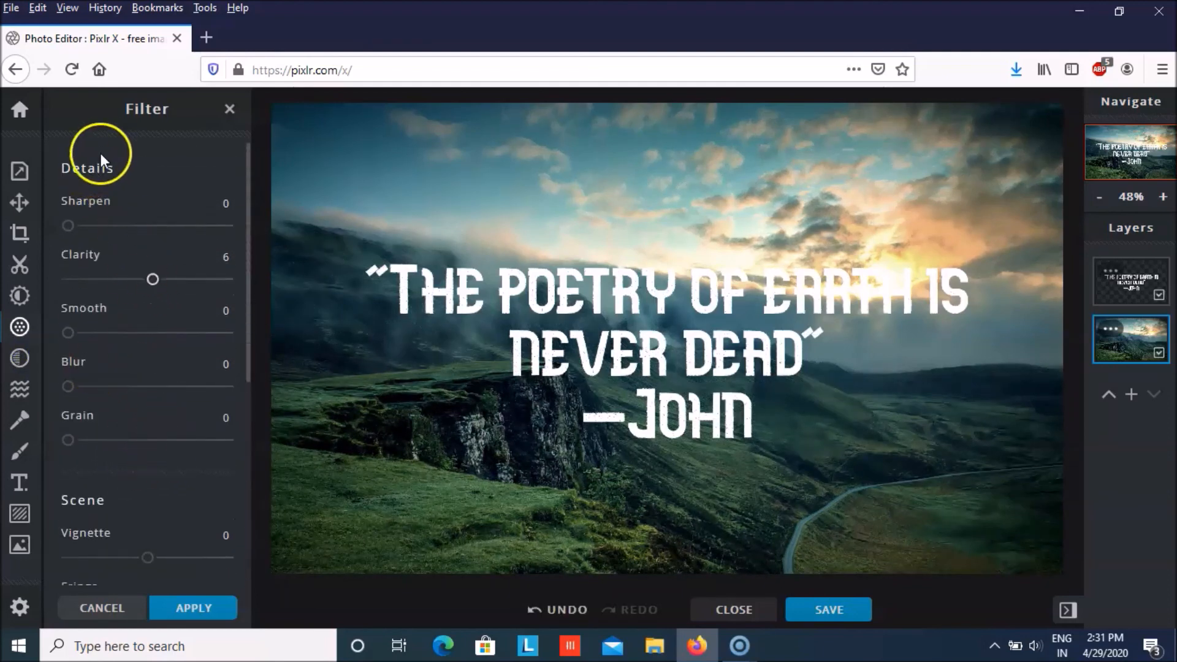
{"action": "left_click", "coordinate": [230, 109]}
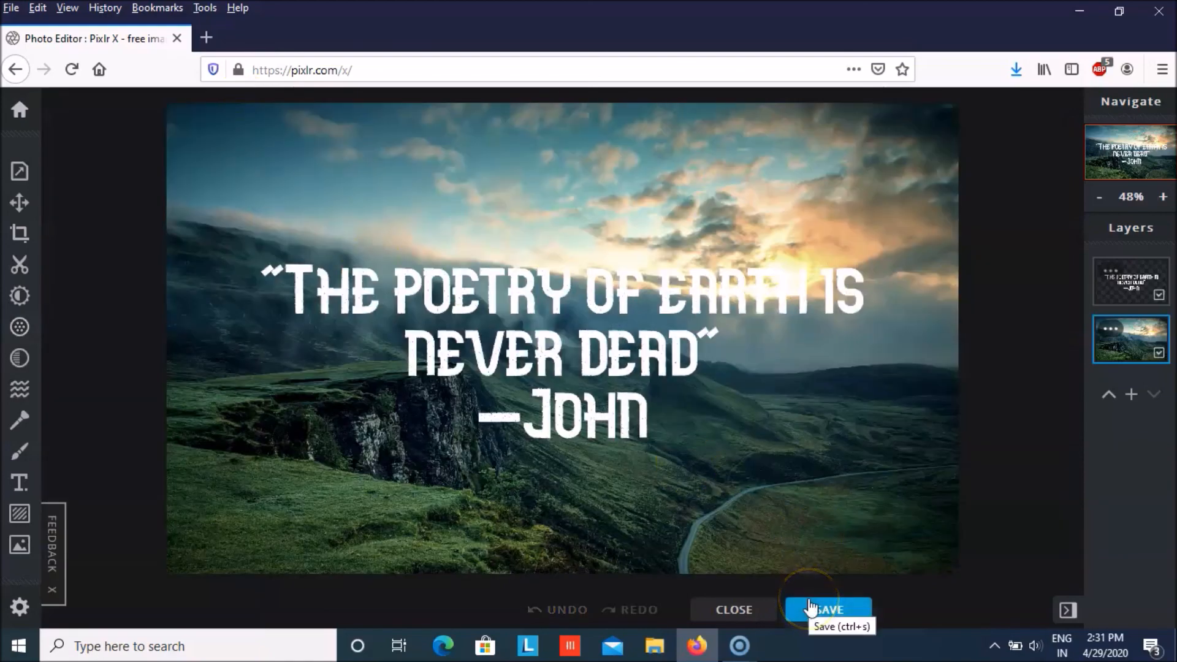